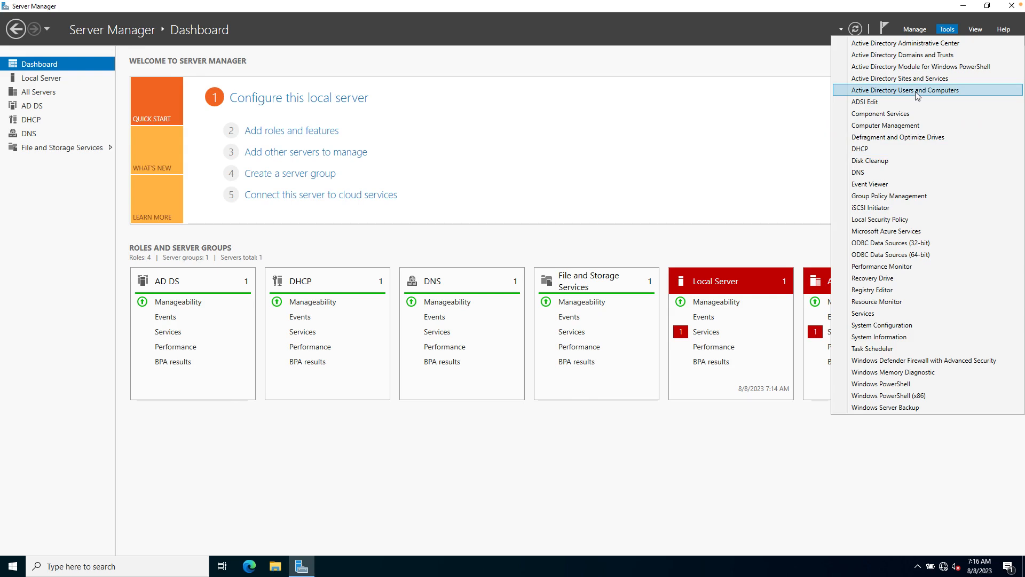
# Launch Active Directory Users and Computers from Server Manager's Tools menu.
pyautogui.click(922, 91)
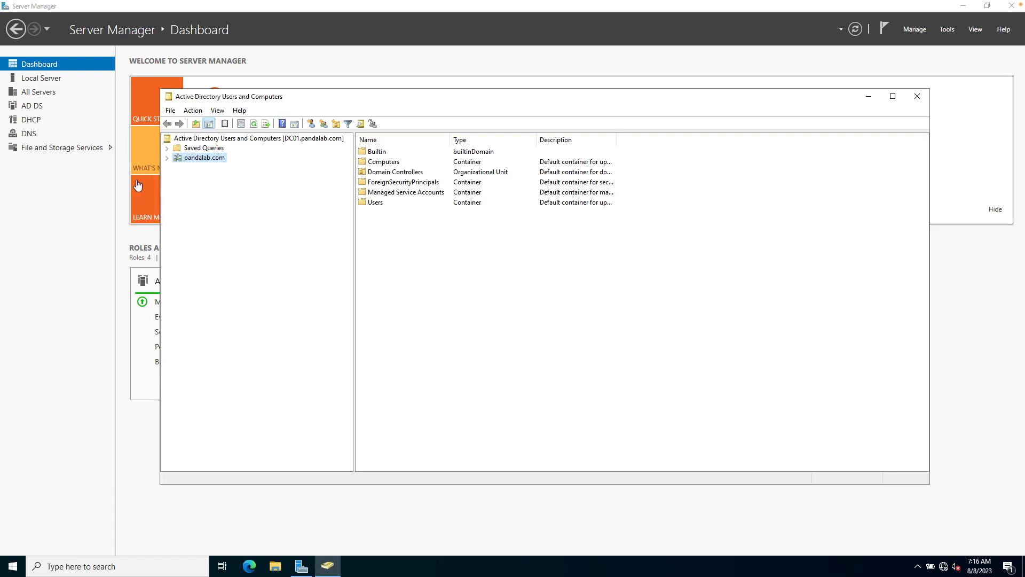
# Expand pandalab.com and view its Builtin security groups and the Computers container.
pyautogui.doubleClick(175, 159)
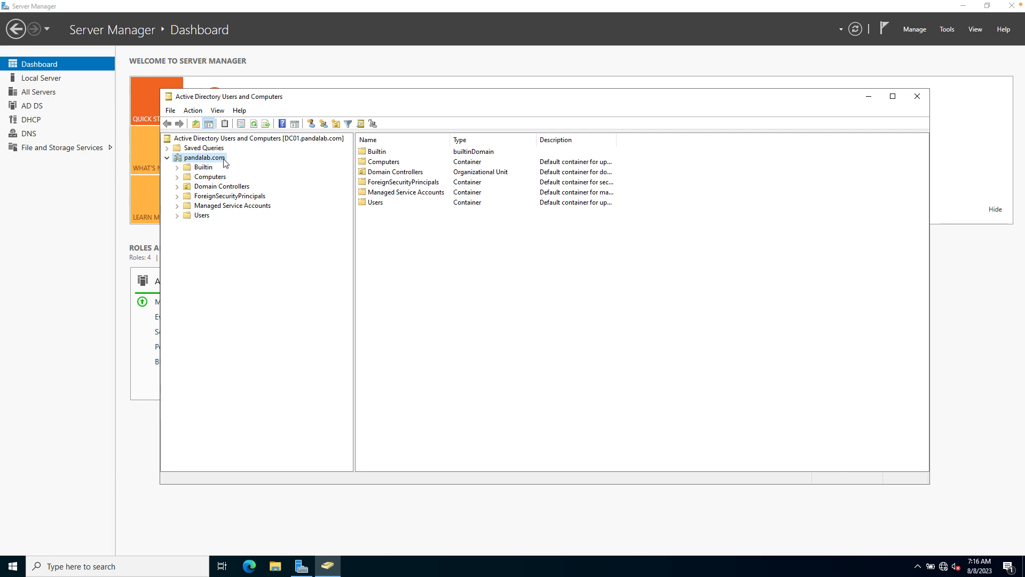
pyautogui.click(204, 167)
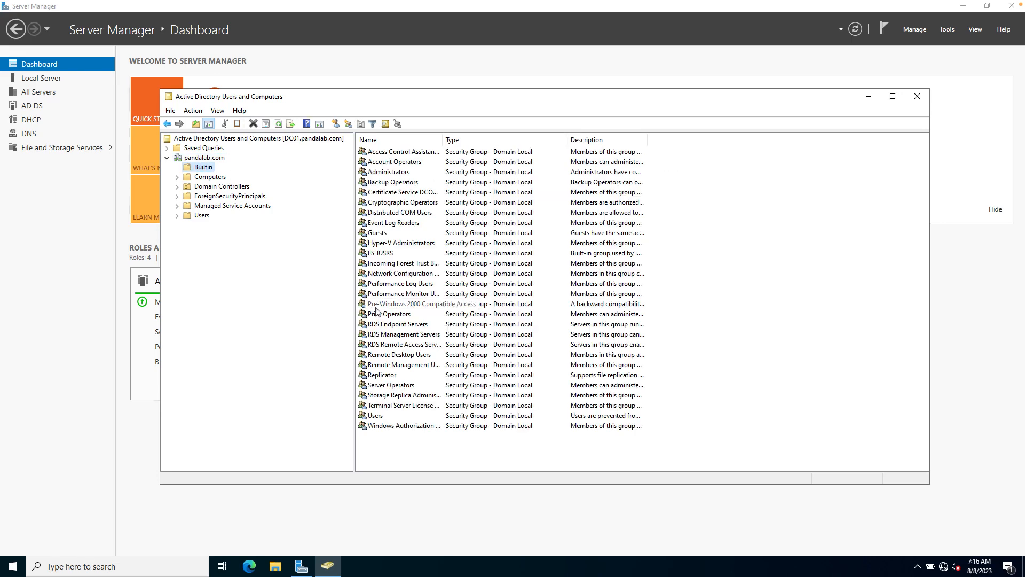
pyautogui.click(208, 174)
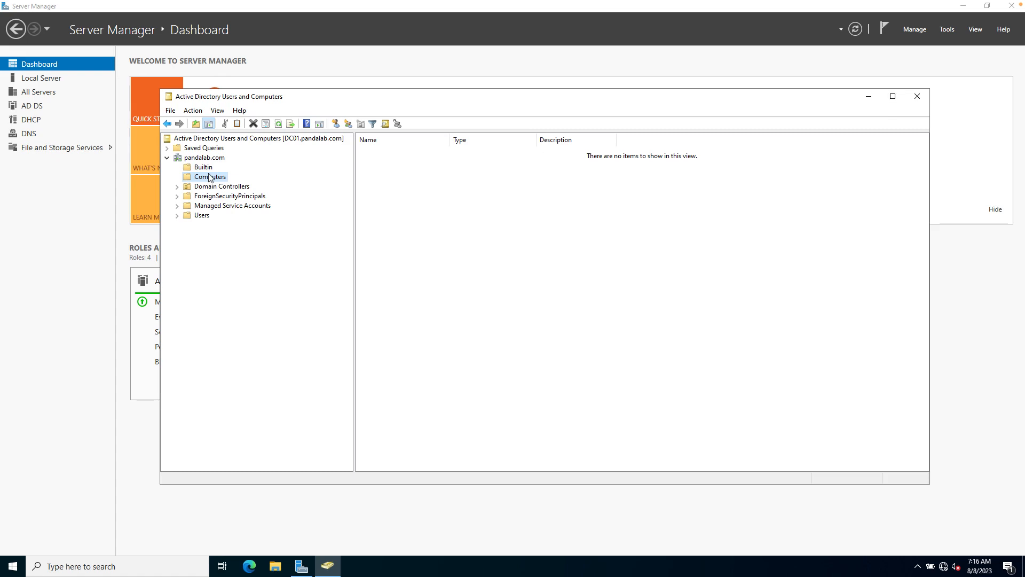
# Browse Domain Controllers and Users, widen the Name column, then return to the pandalab.com root.
pyautogui.click(215, 188)
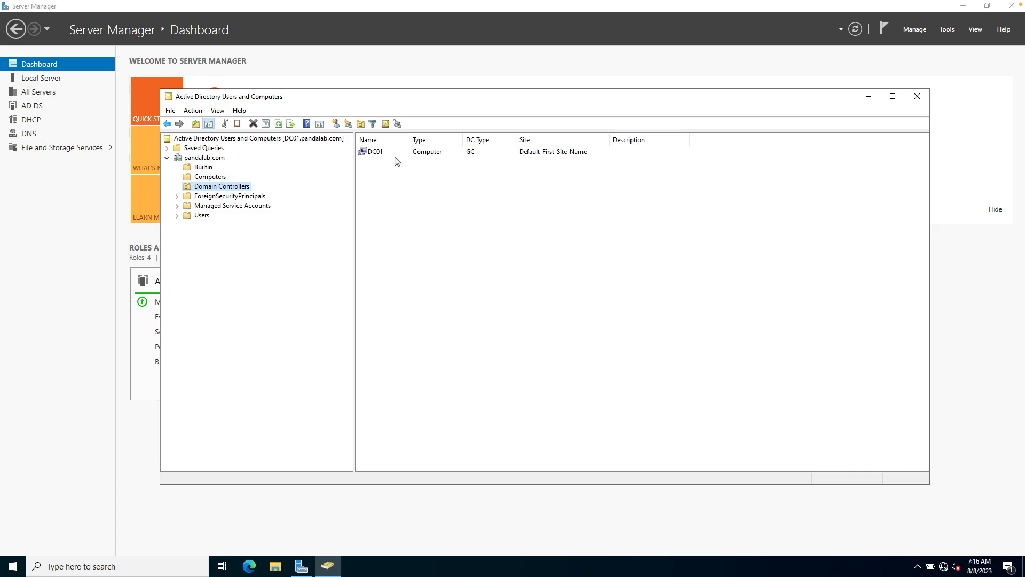
pyautogui.click(202, 216)
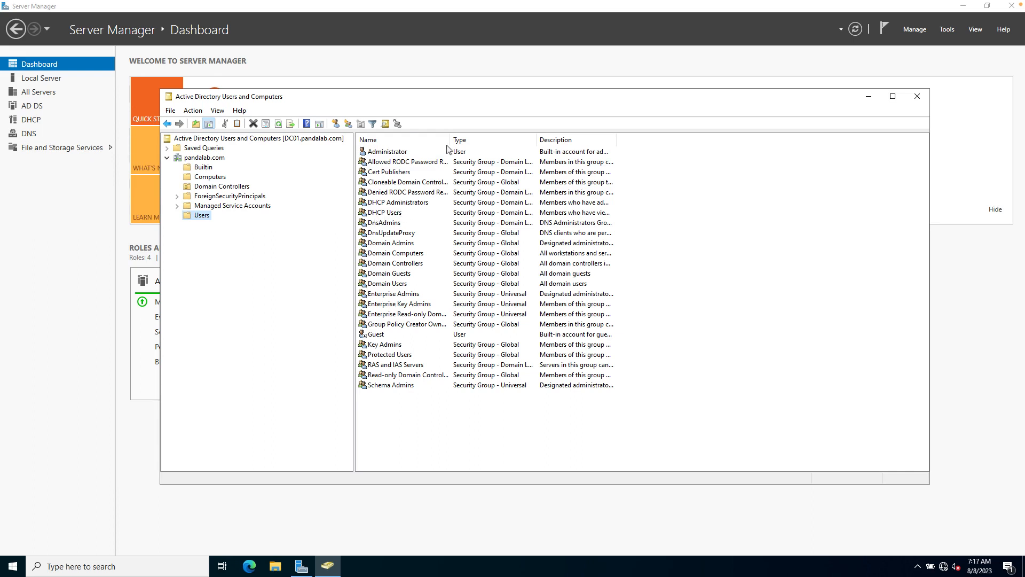
pyautogui.moveTo(450, 139); pyautogui.dragTo(470, 140)
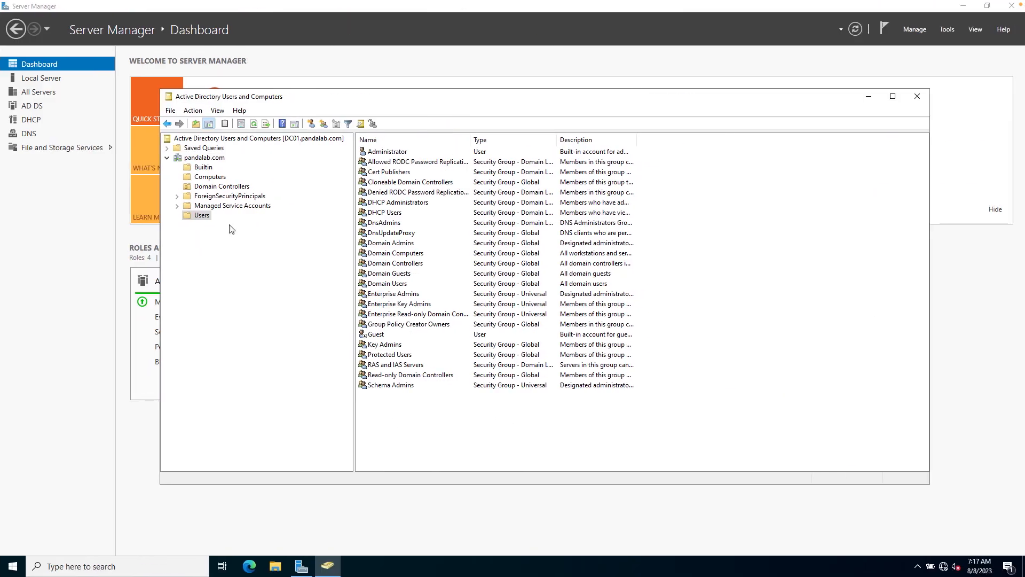
pyautogui.click(205, 159)
# Create an 'Information Technology' organizational unit directly under pandalab.com.
pyautogui.rightClick(208, 158)
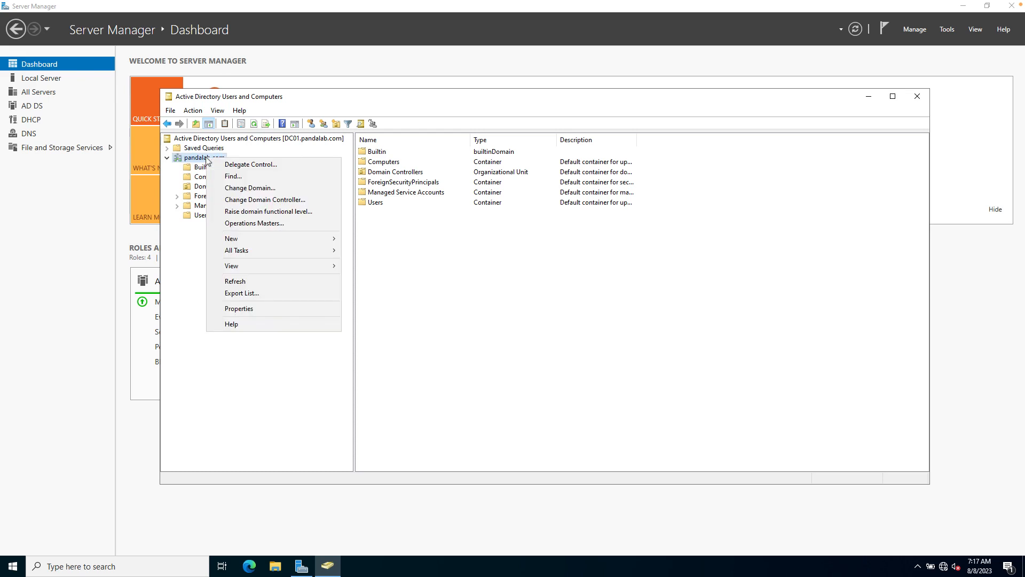
pyautogui.moveTo(325, 236)
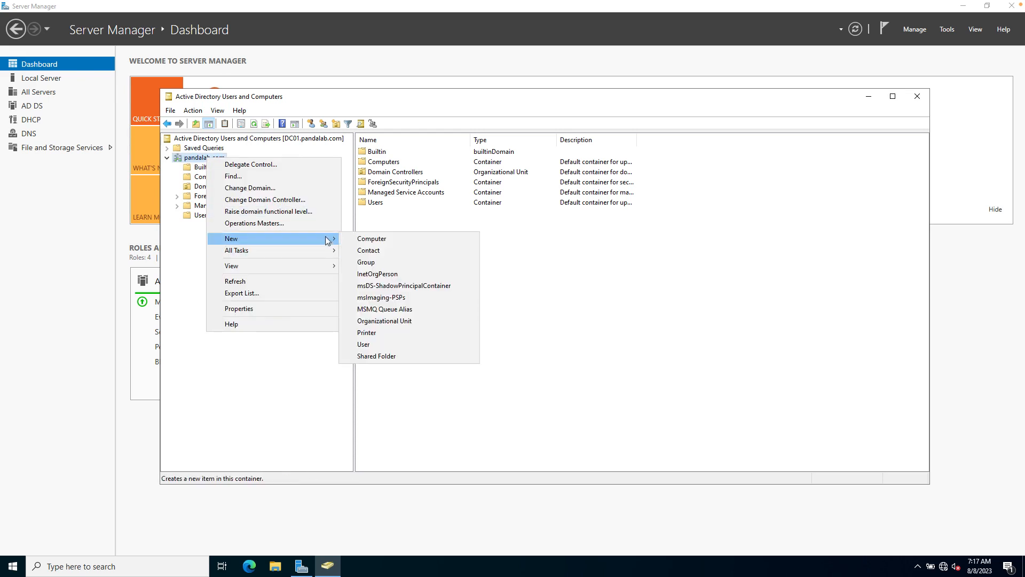
pyautogui.click(398, 321)
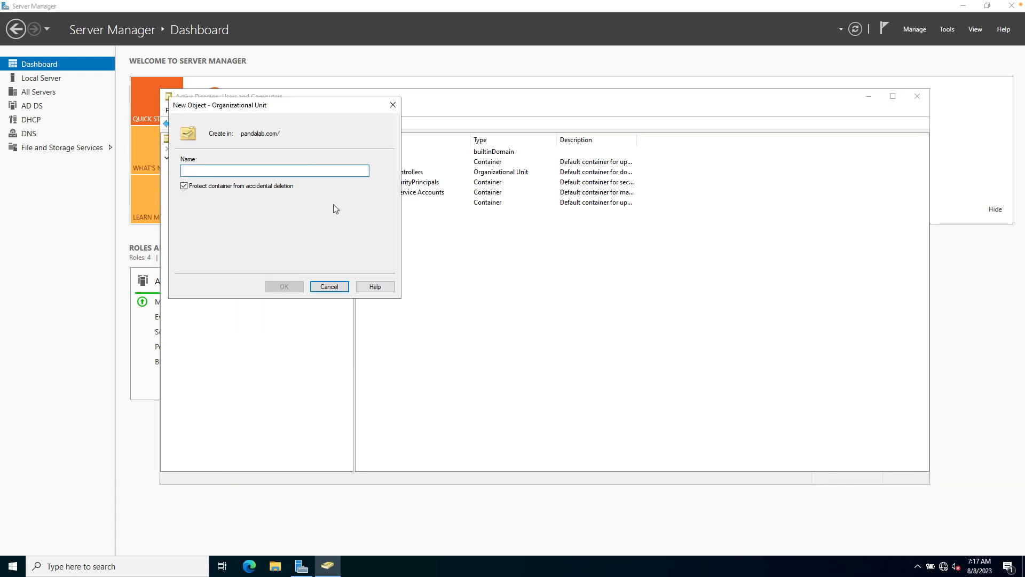
pyautogui.write('Information Technology')
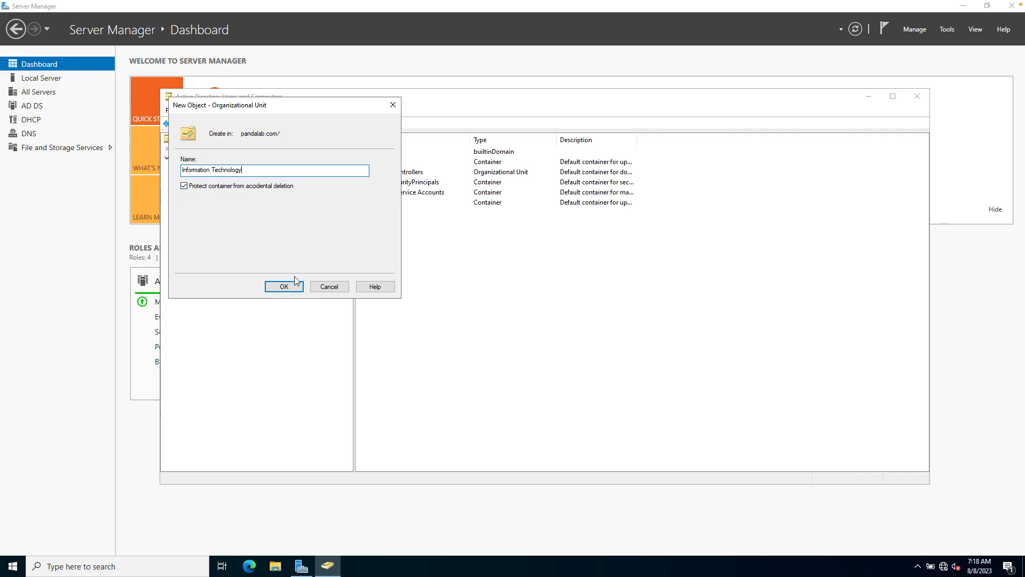
pyautogui.click(284, 287)
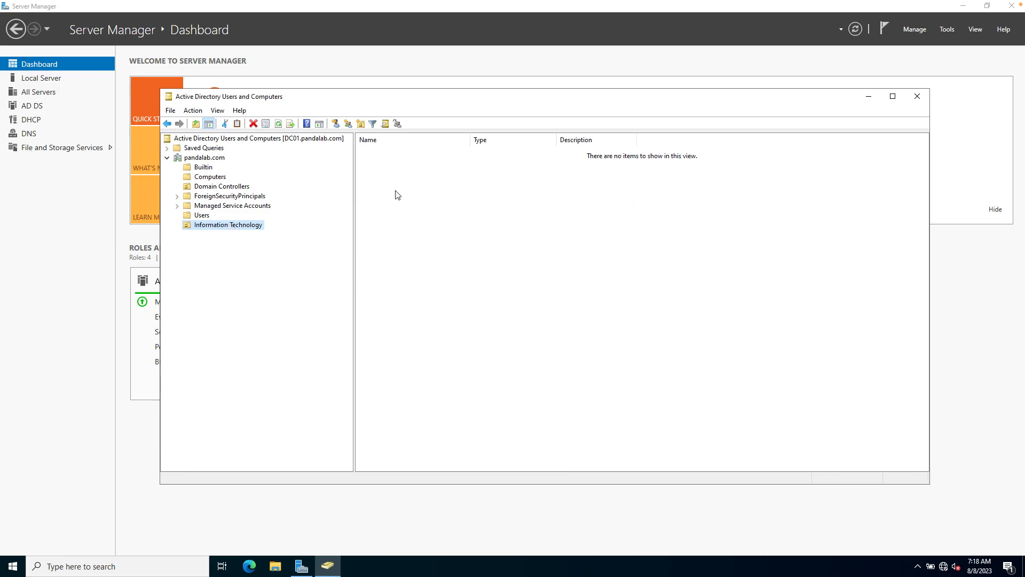
# Create a 'Marketing' organizational unit under pandalab.com.
pyautogui.rightClick(203, 158)
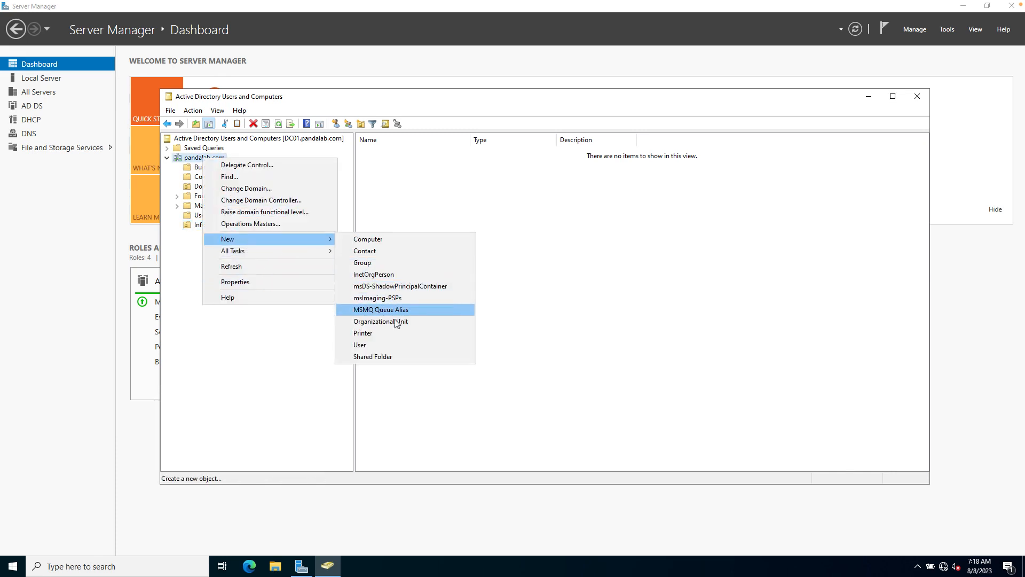
pyautogui.click(395, 321)
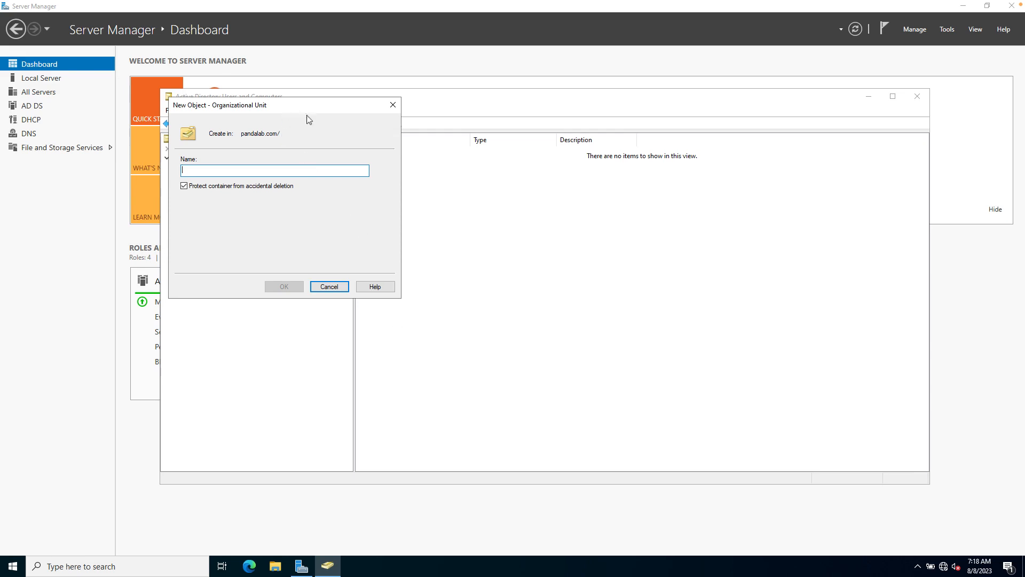
pyautogui.moveTo(307, 117); pyautogui.dragTo(484, 178)
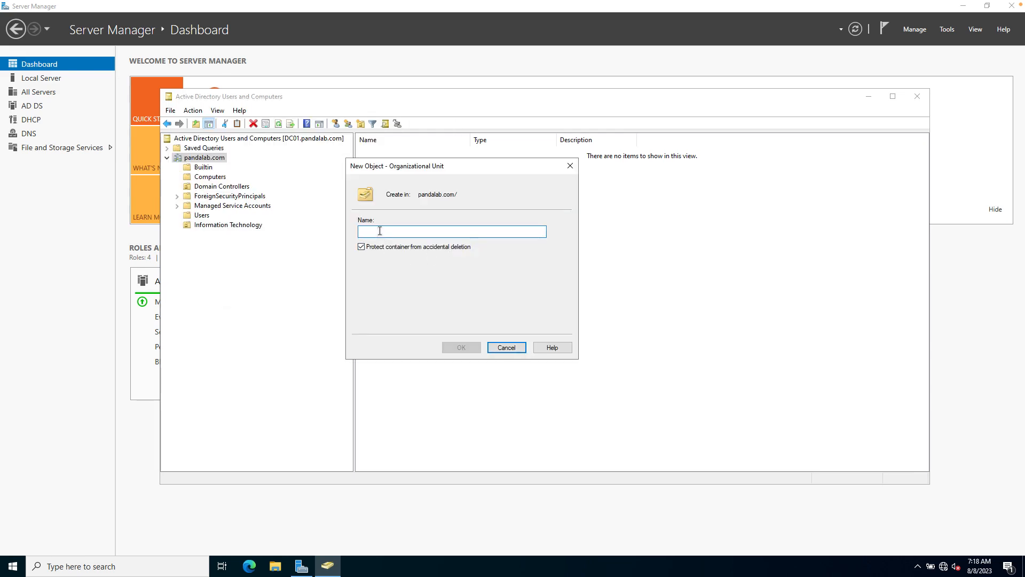
pyautogui.write('Marketi')
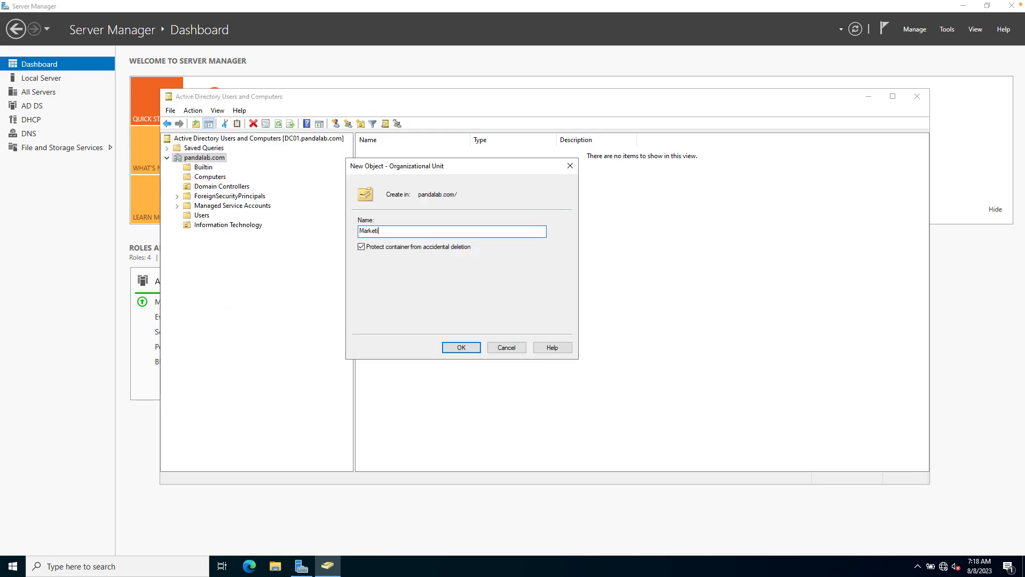
pyautogui.write('ng')
pyautogui.click(460, 348)
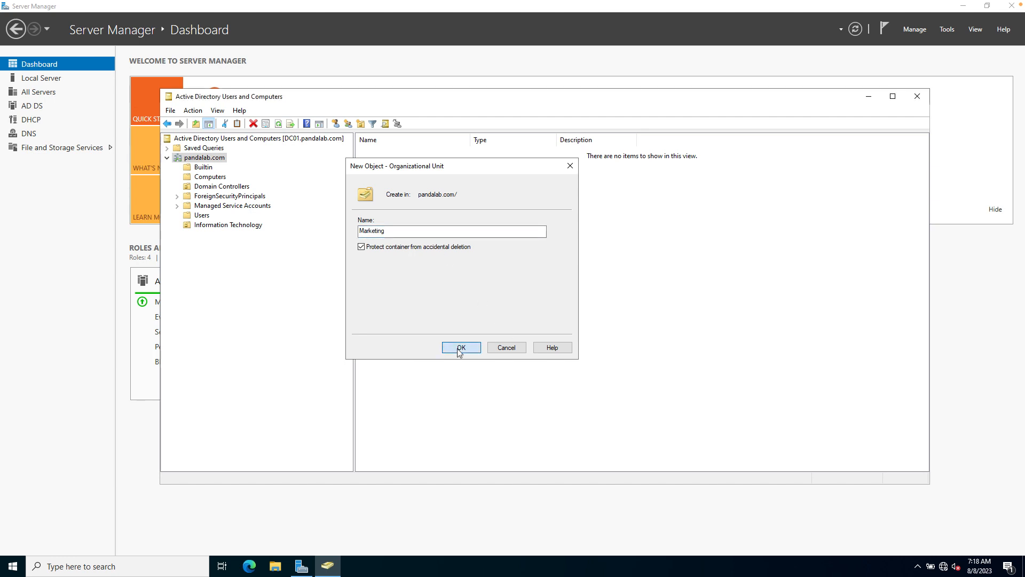
# Add a 'Production' organizational unit under pandalab.com.
pyautogui.rightClick(200, 161)
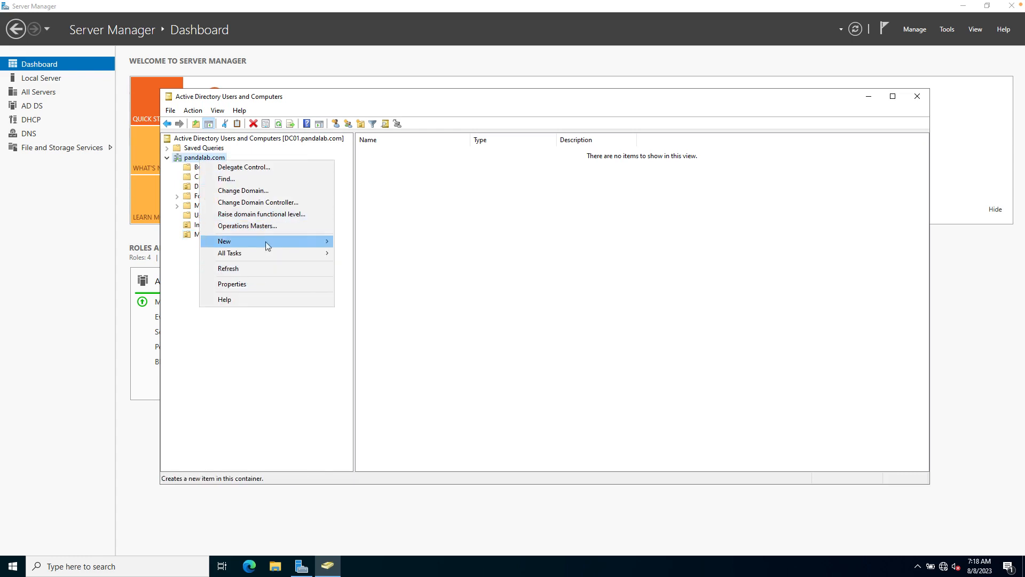
pyautogui.moveTo(265, 241)
pyautogui.click(384, 325)
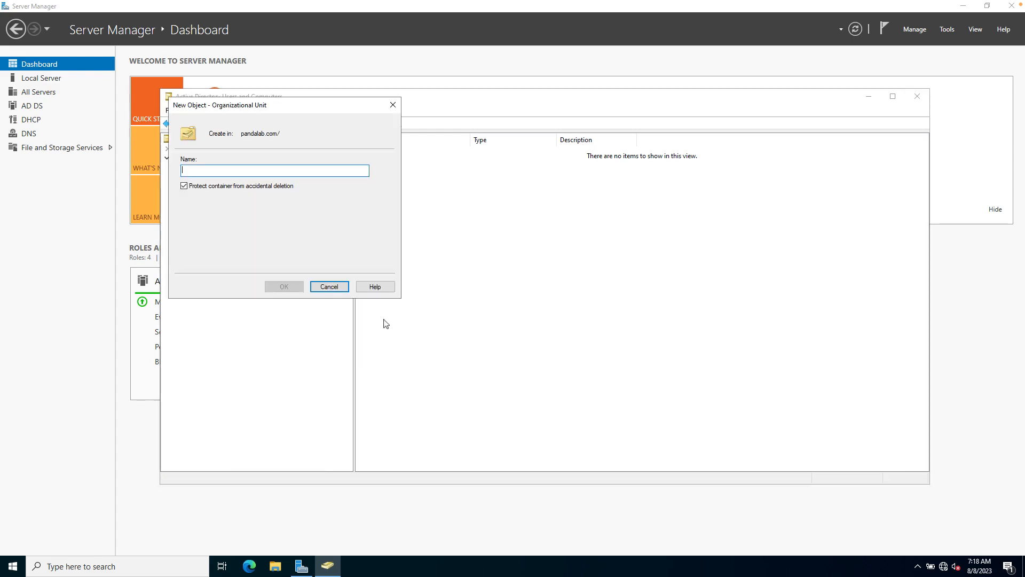
pyautogui.write('Production')
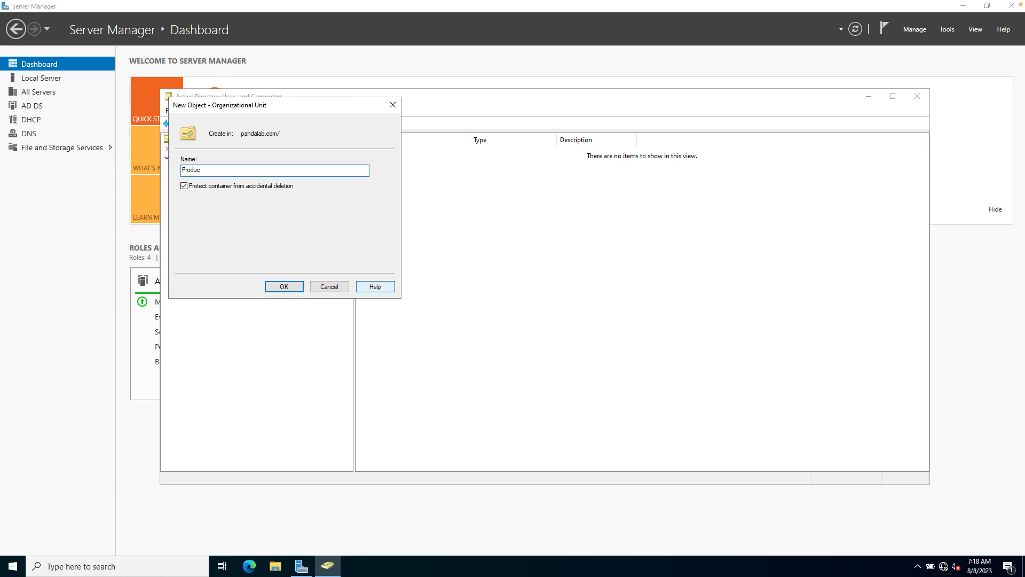
pyautogui.click(283, 286)
# Add an 'Accounting' organizational unit under pandalab.com.
pyautogui.rightClick(205, 157)
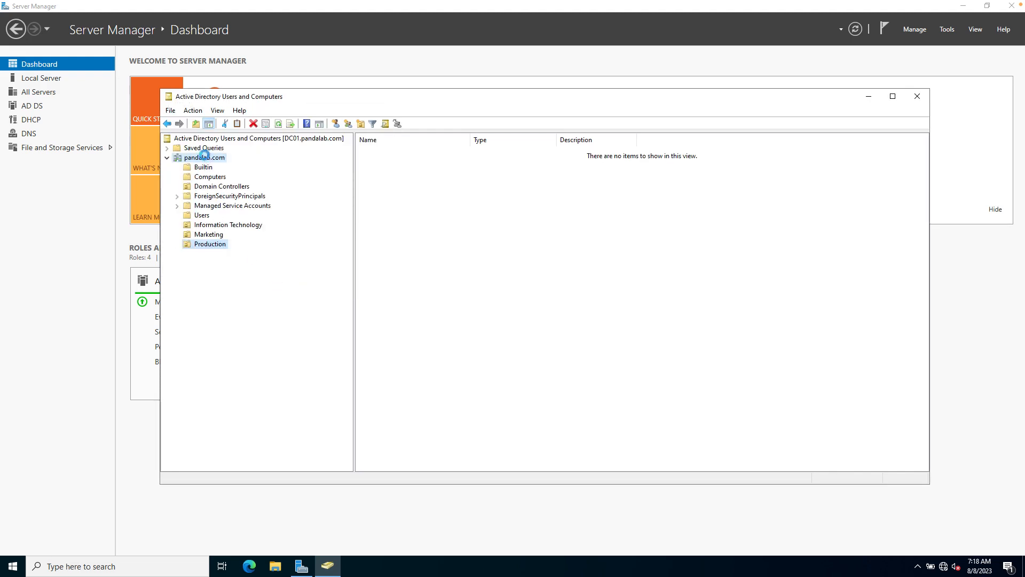
pyautogui.moveTo(255, 238)
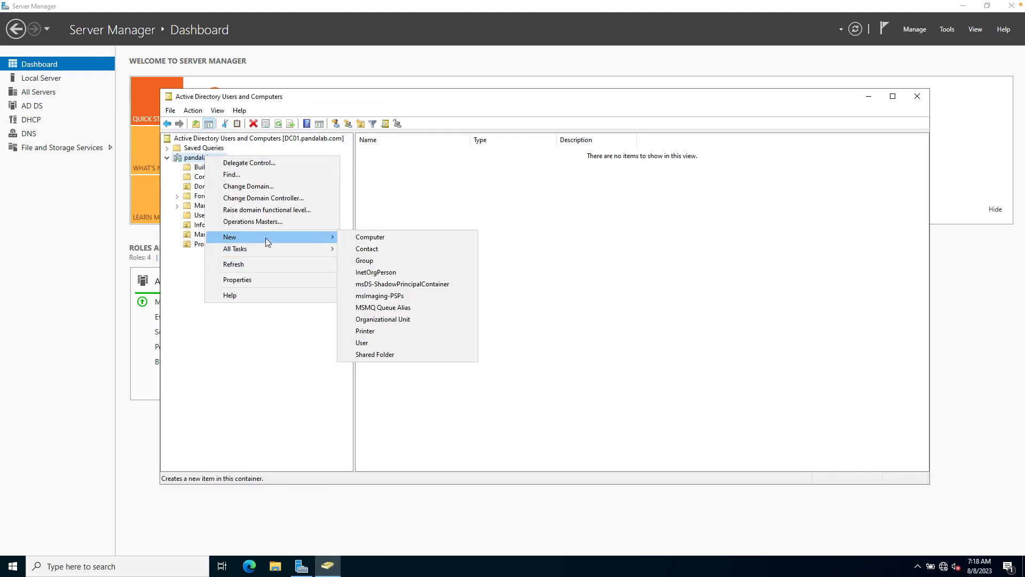
pyautogui.click(389, 319)
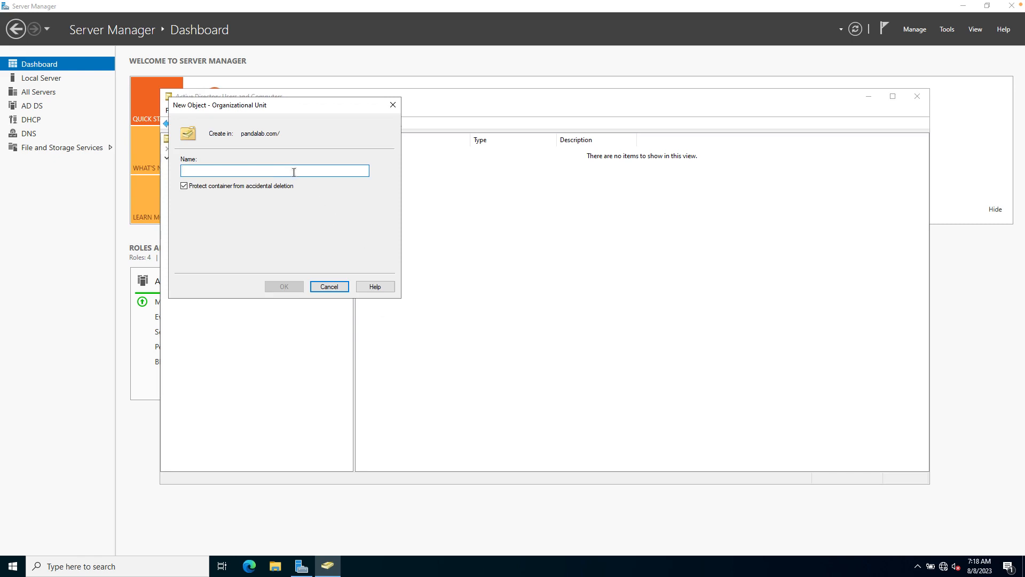
pyautogui.write('Accounting')
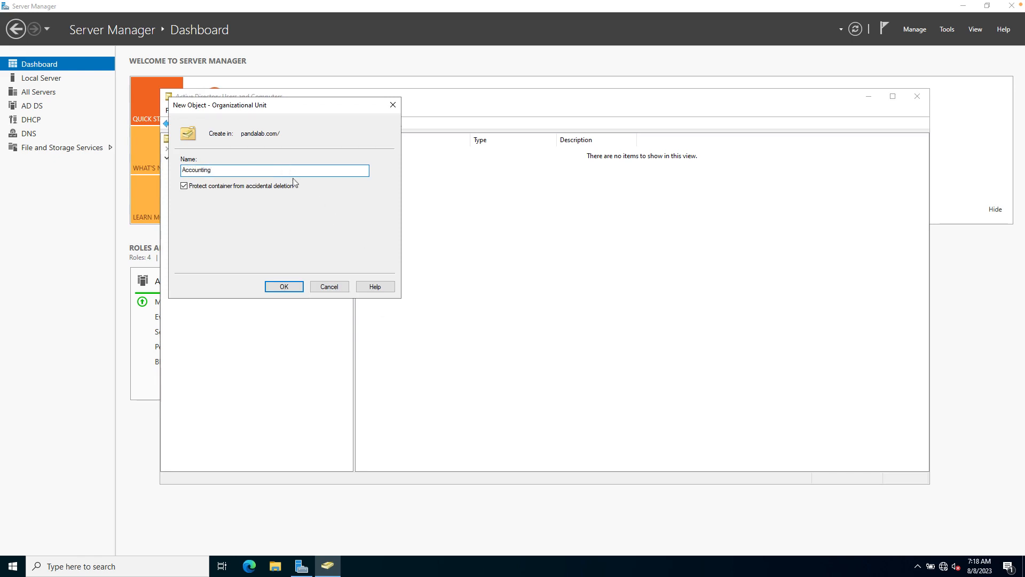
pyautogui.click(284, 287)
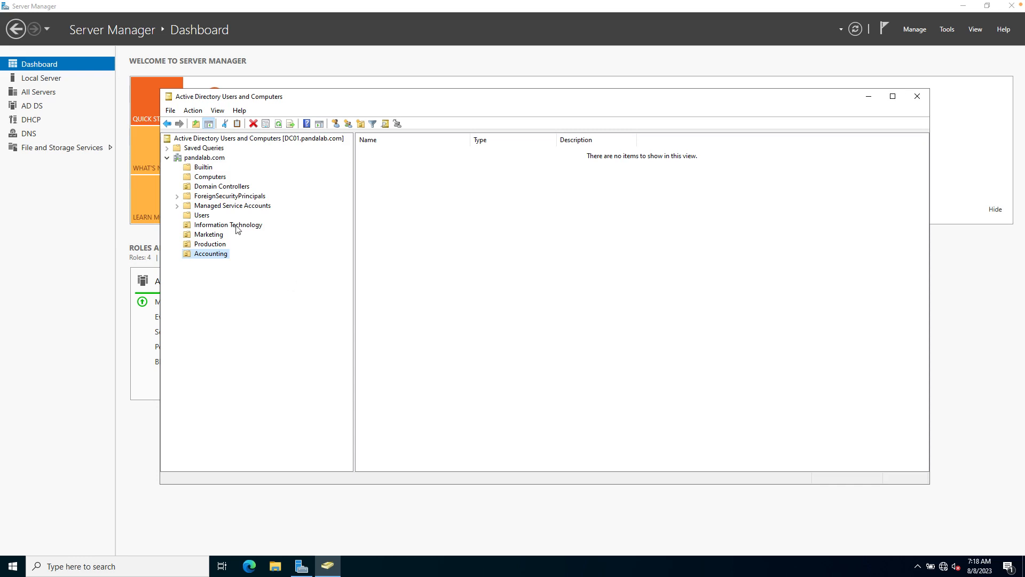
# Select the empty Information Technology OU, then switch from the network diagram back to the server.
pyautogui.click(209, 227)
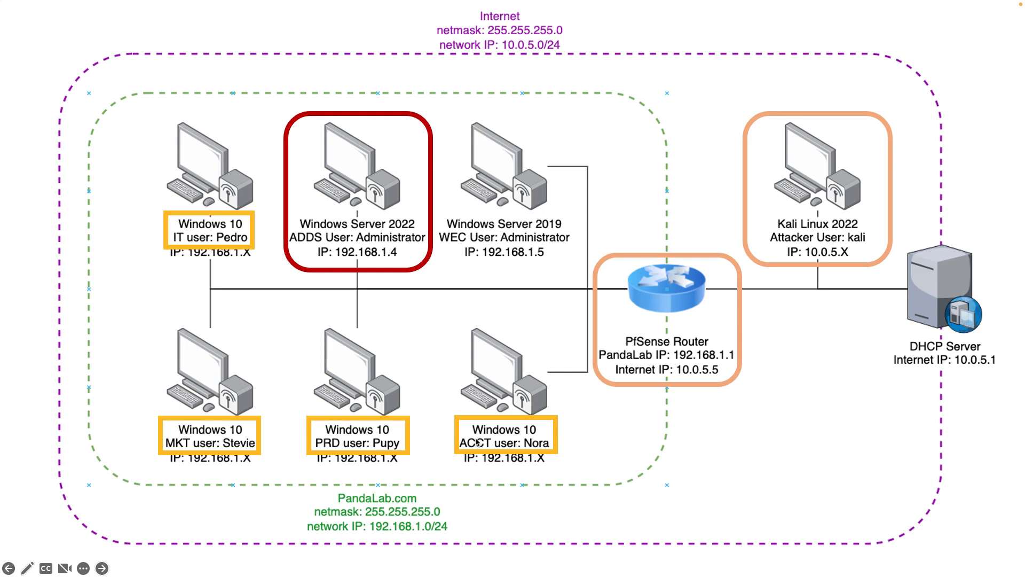
pyautogui.hotkey('ctrl', 'Right')
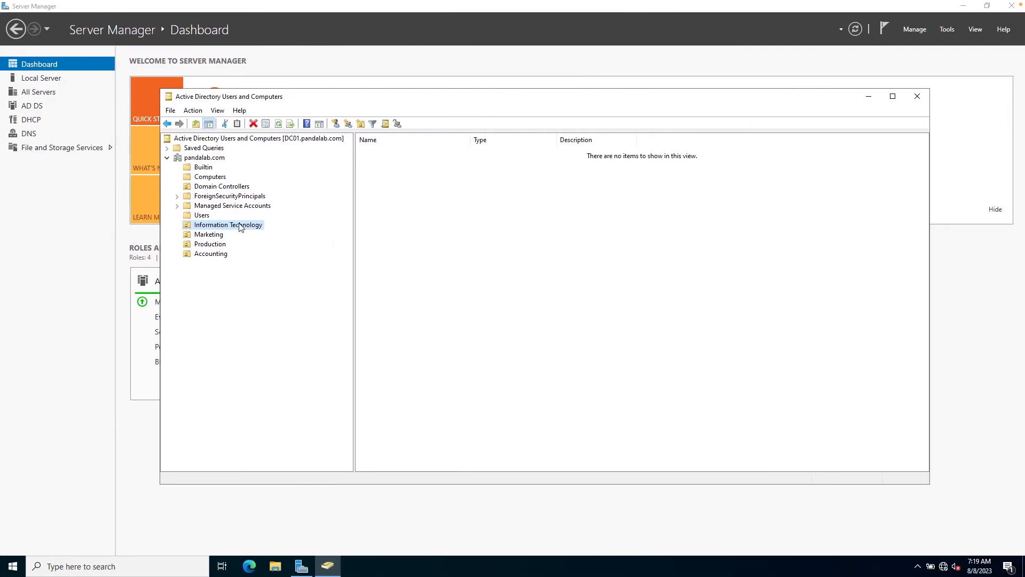
# Start a new user in Information Technology, entering the user's first name, last name and logon name.
pyautogui.rightClick(239, 225)
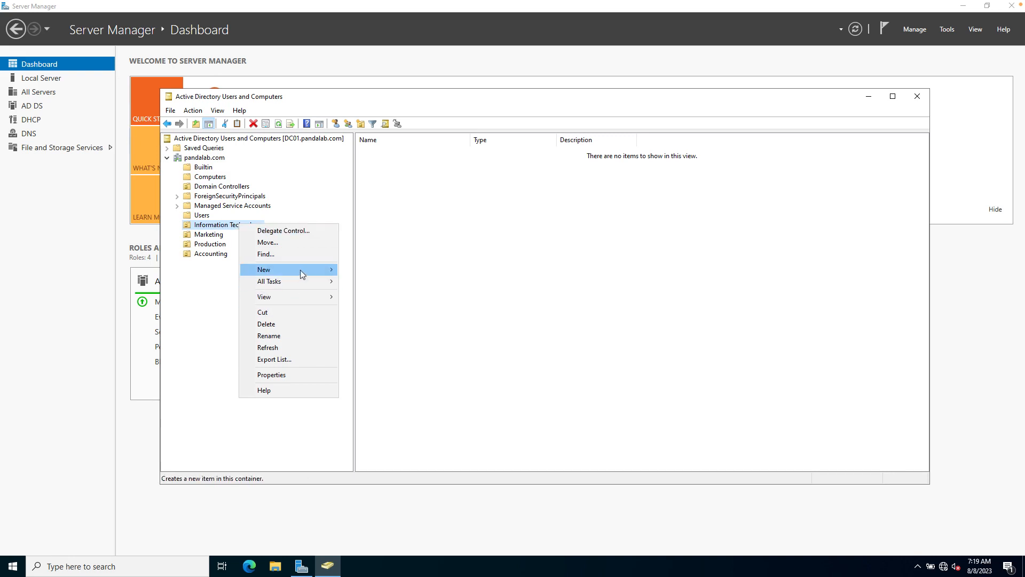
pyautogui.moveTo(300, 270)
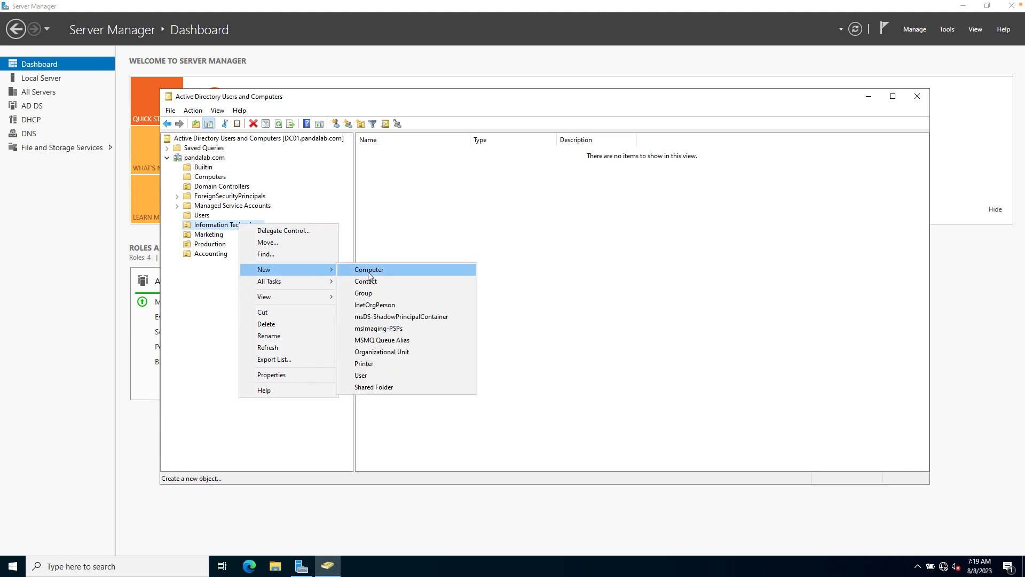
pyautogui.click(366, 376)
pyautogui.moveTo(265, 110); pyautogui.dragTo(517, 138)
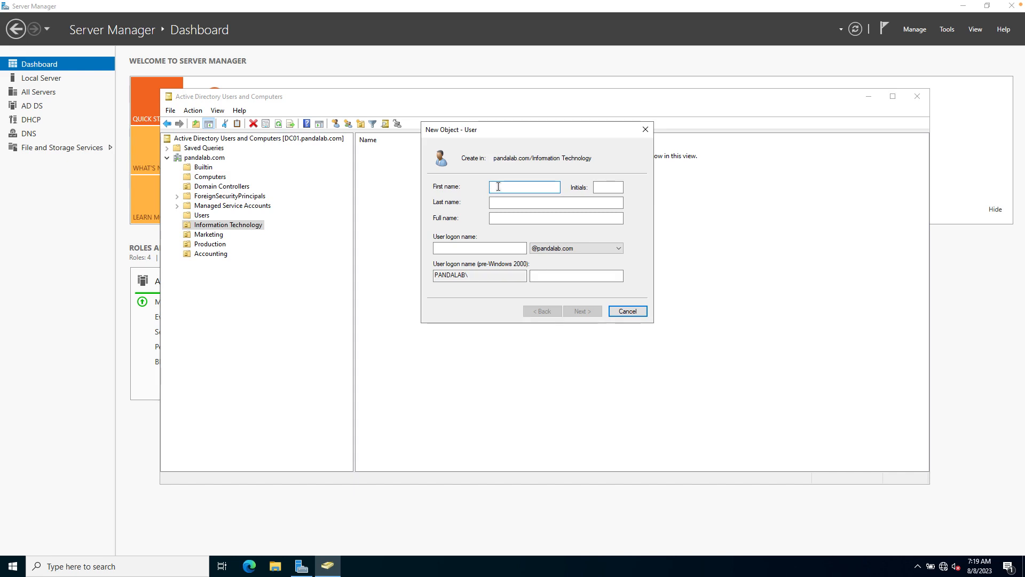
pyautogui.press('Tab')
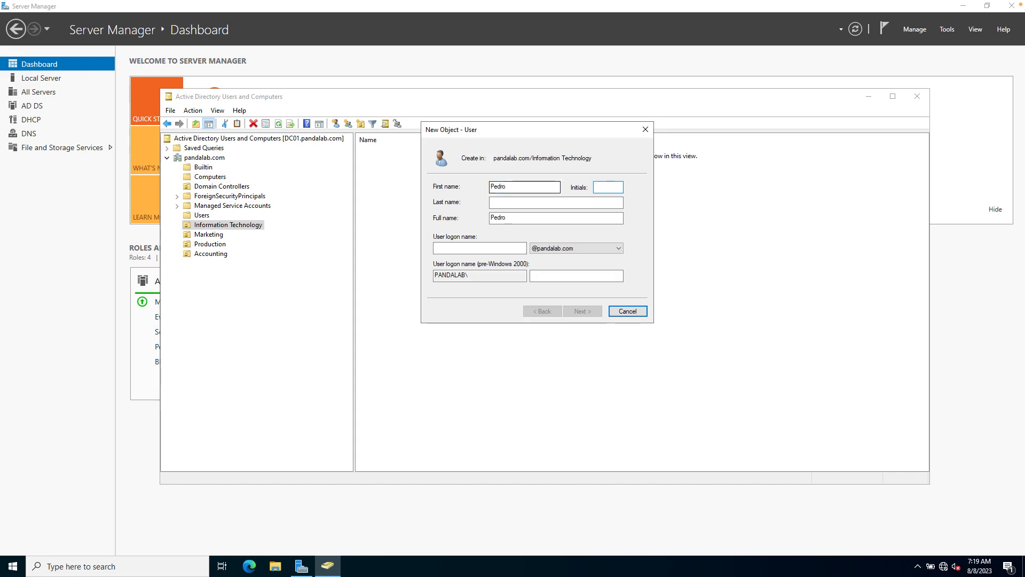
pyautogui.press('Tab')
pyautogui.press('Tab')
pyautogui.press('Tab')
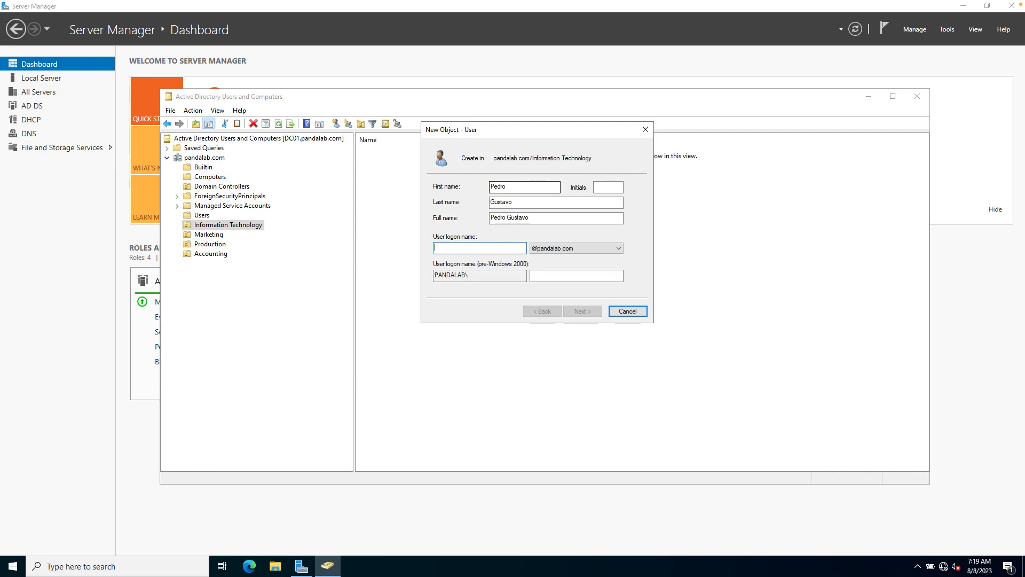
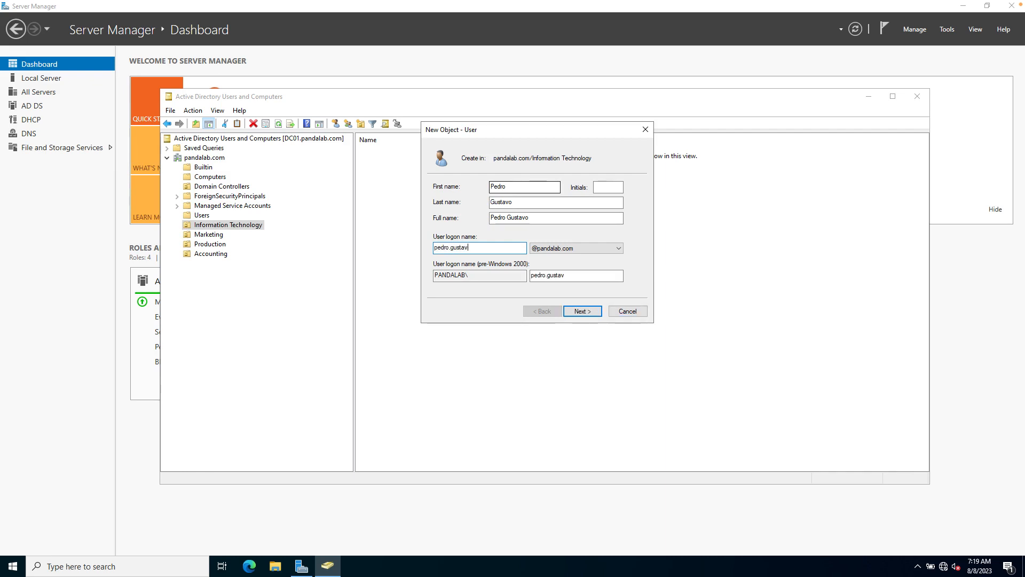
pyautogui.click(588, 311)
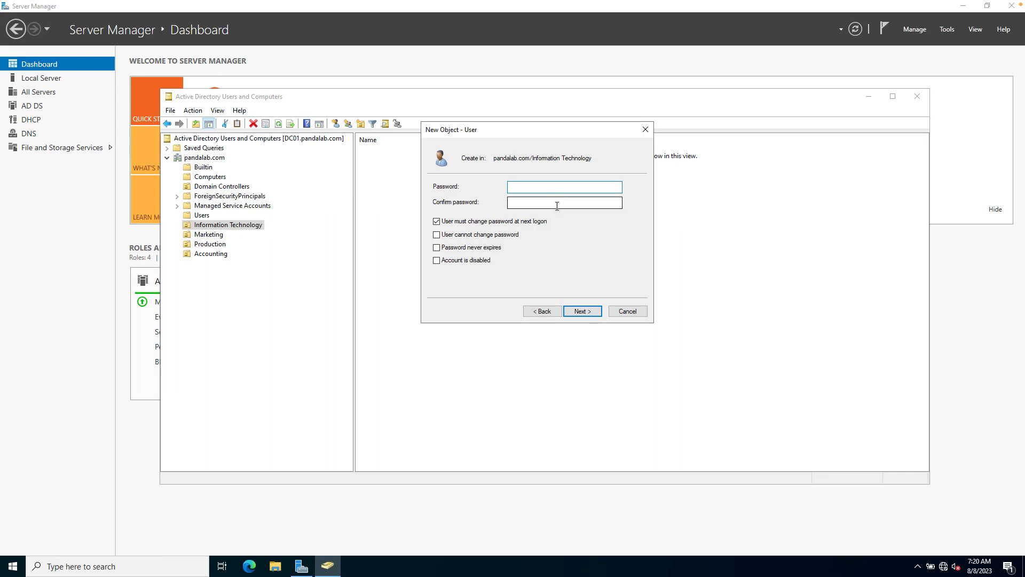
# Set the user's password to never expire, with no change required at next logon, and finish.
pyautogui.write('Password1')
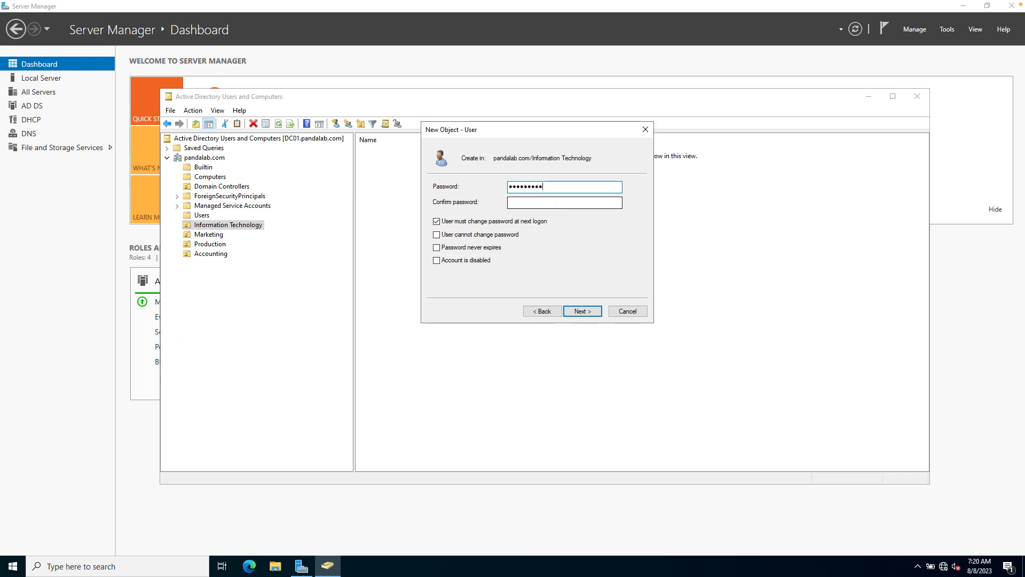
pyautogui.write('!@#$')
pyautogui.press('Tab')
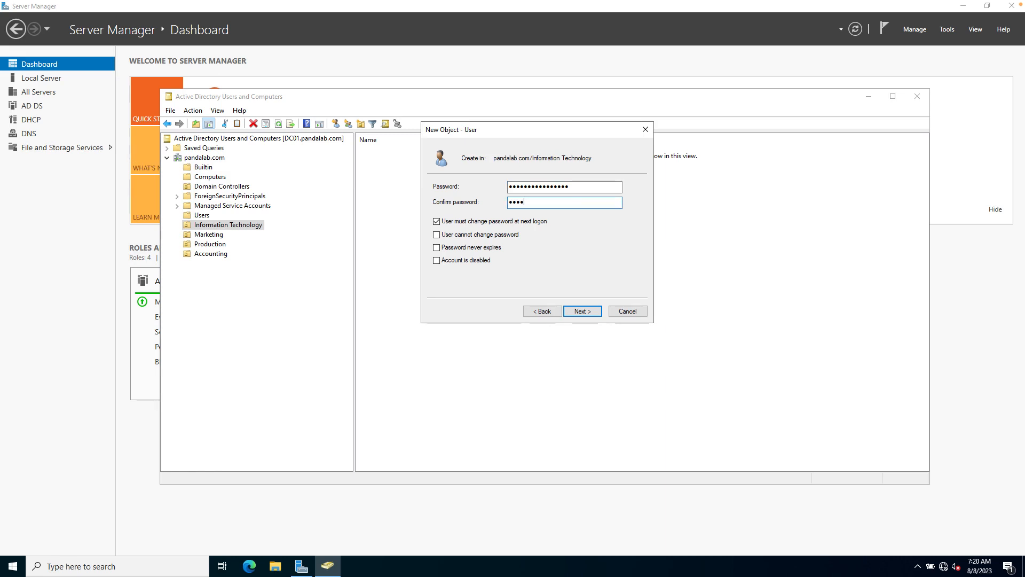
pyautogui.write('Password1234!@#$')
pyautogui.click(437, 222)
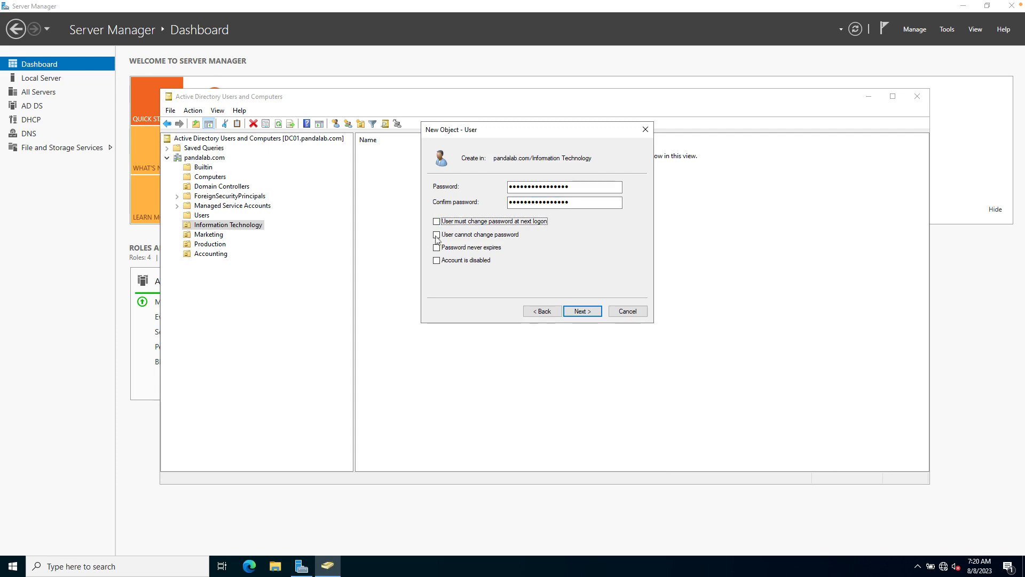
pyautogui.click(437, 248)
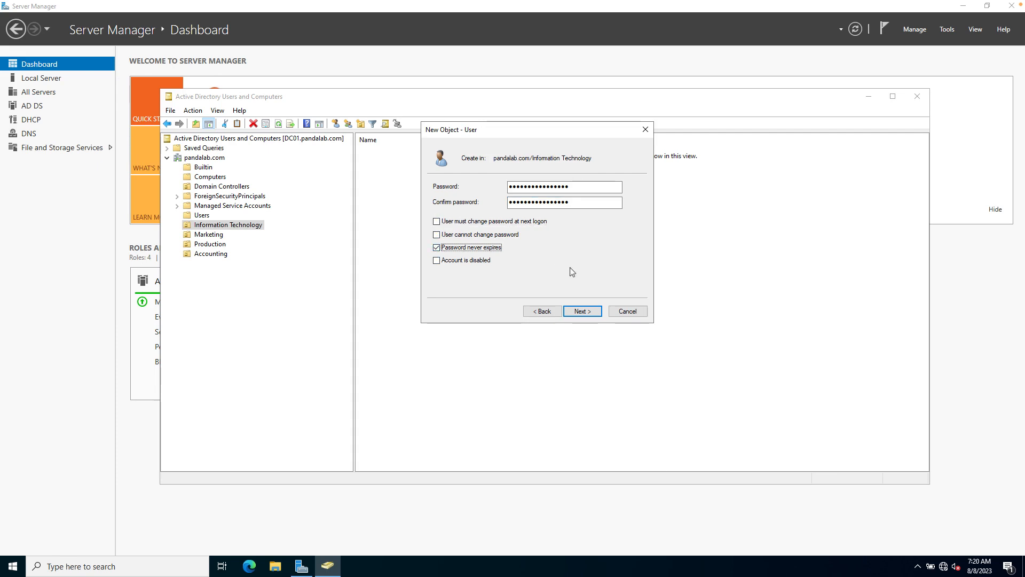
pyautogui.click(585, 313)
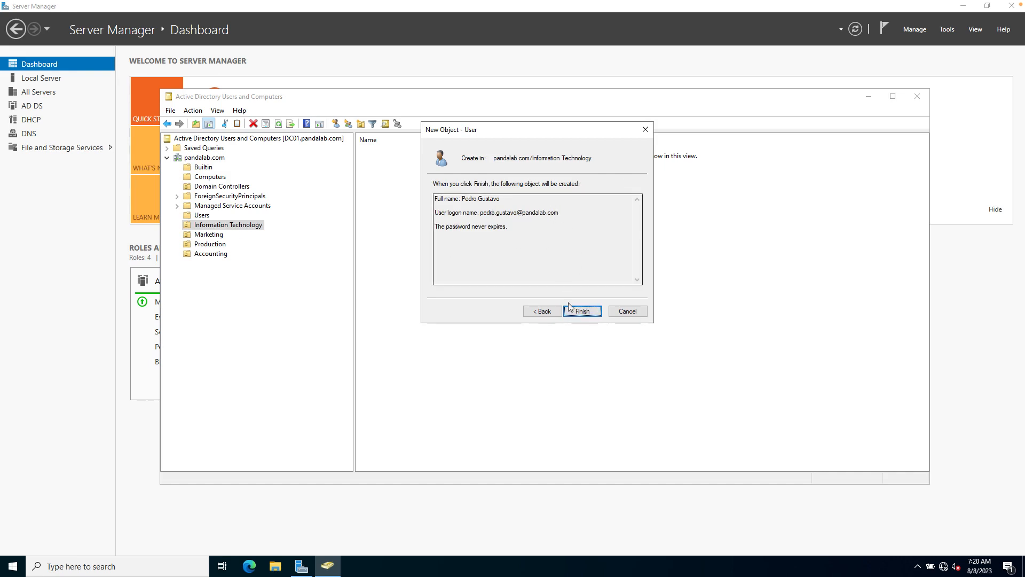
pyautogui.click(584, 312)
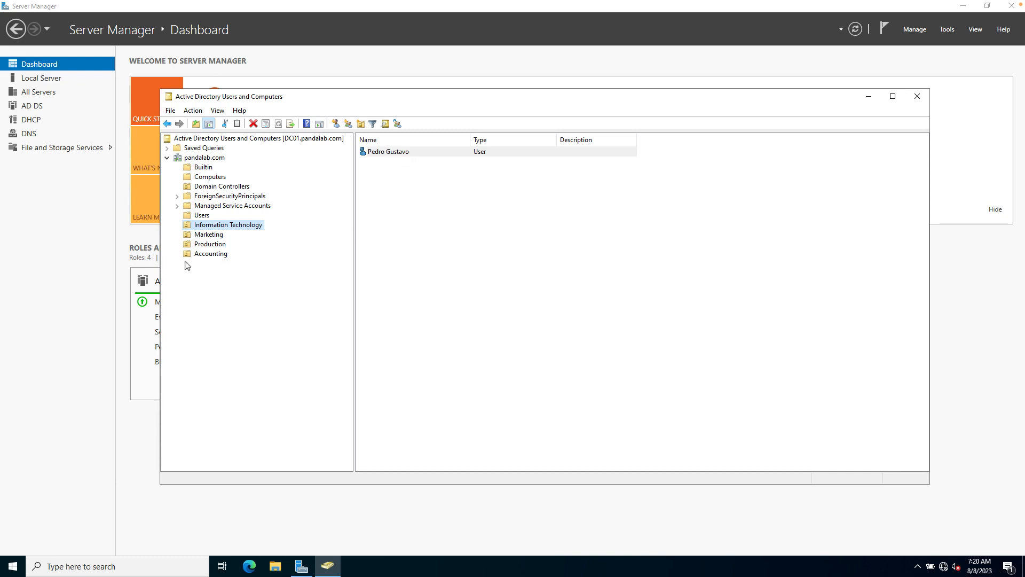
# Start a new Marketing user, entering the user's first name, last name and logon name.
pyautogui.rightClick(206, 234)
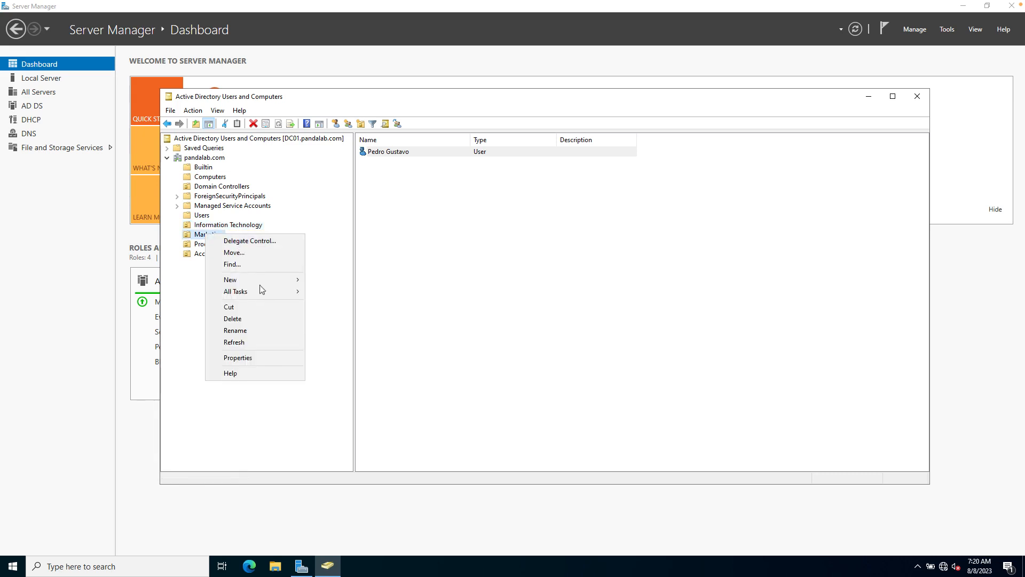
pyautogui.moveTo(250, 279)
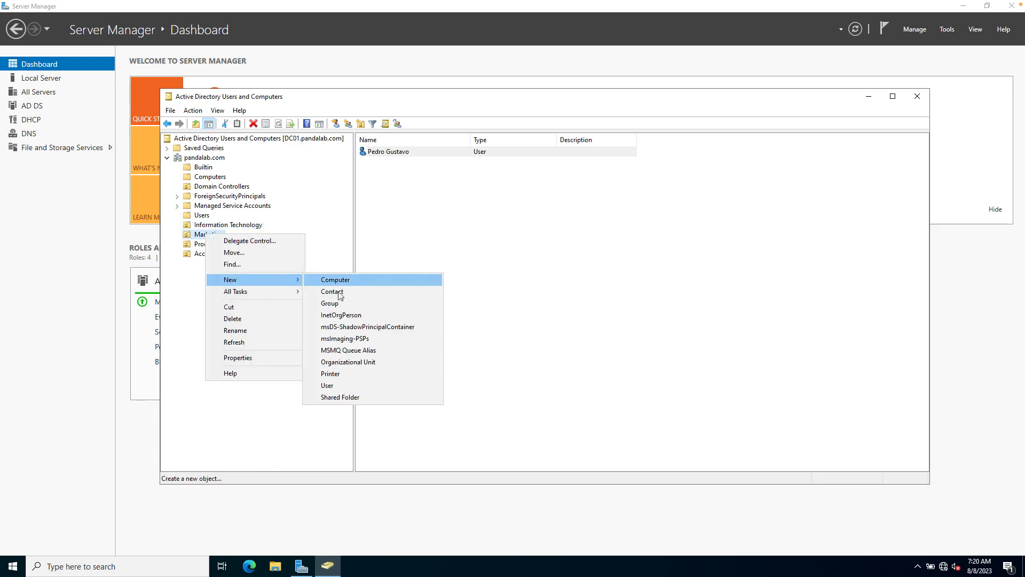
pyautogui.click(335, 386)
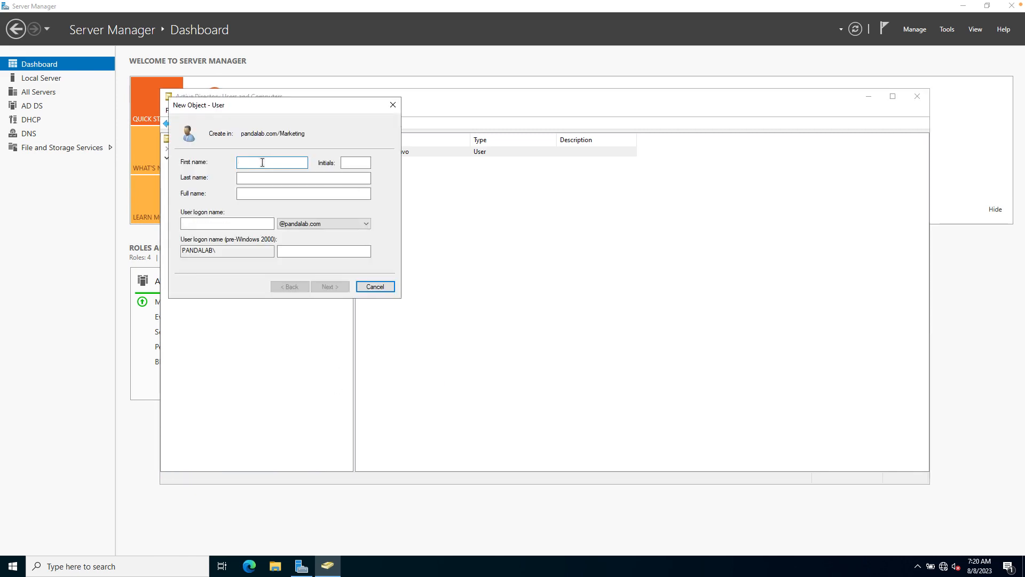
pyautogui.press('Tab')
pyautogui.press('Tab')
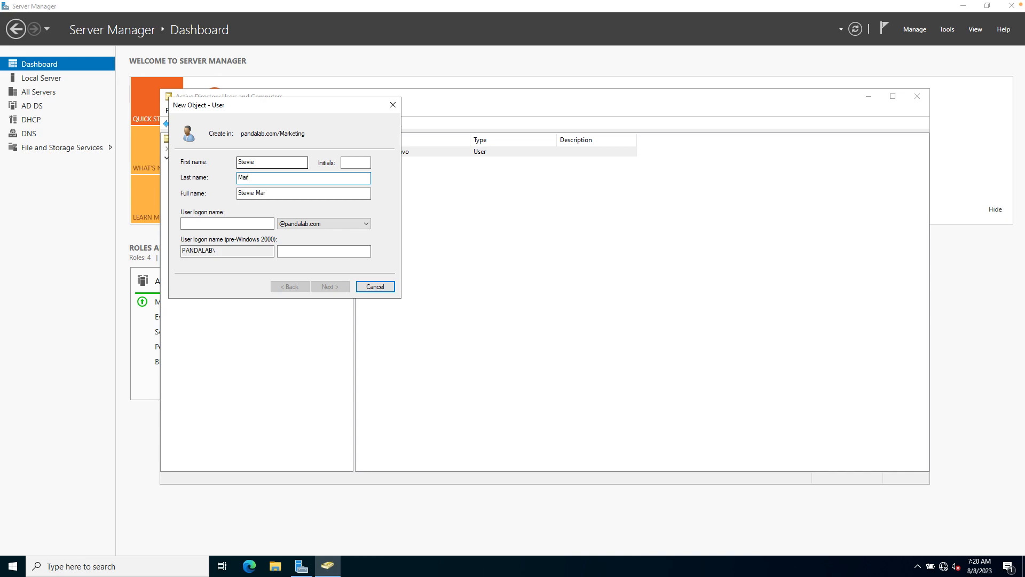
pyautogui.press('Tab')
pyautogui.press('Tab')
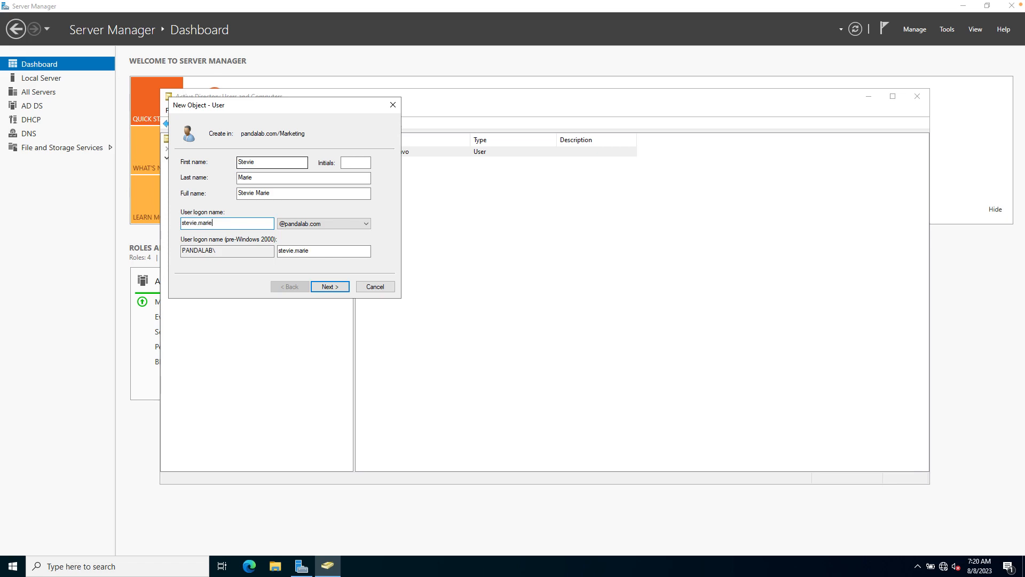
pyautogui.click(338, 287)
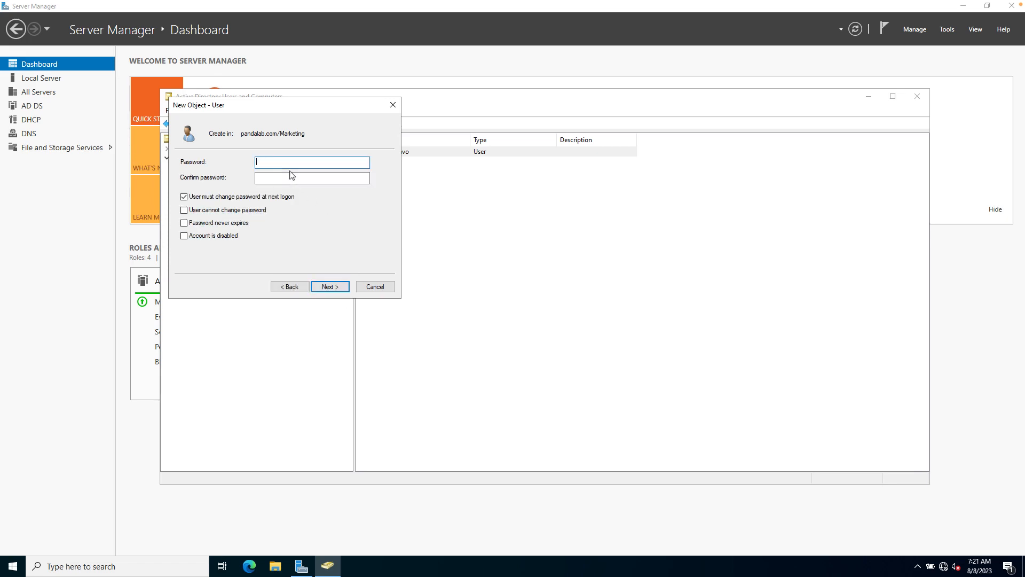
# Enter and confirm the Marketing user's password, set it to never expire, no change at logon, finish.
pyautogui.write('P@ssw0')
pyautogui.press('BackSpace')
pyautogui.press('BackSpace')
pyautogui.press('BackSpace')
pyautogui.press('BackSpace')
pyautogui.write('@ssw0')
pyautogui.press('Tab')
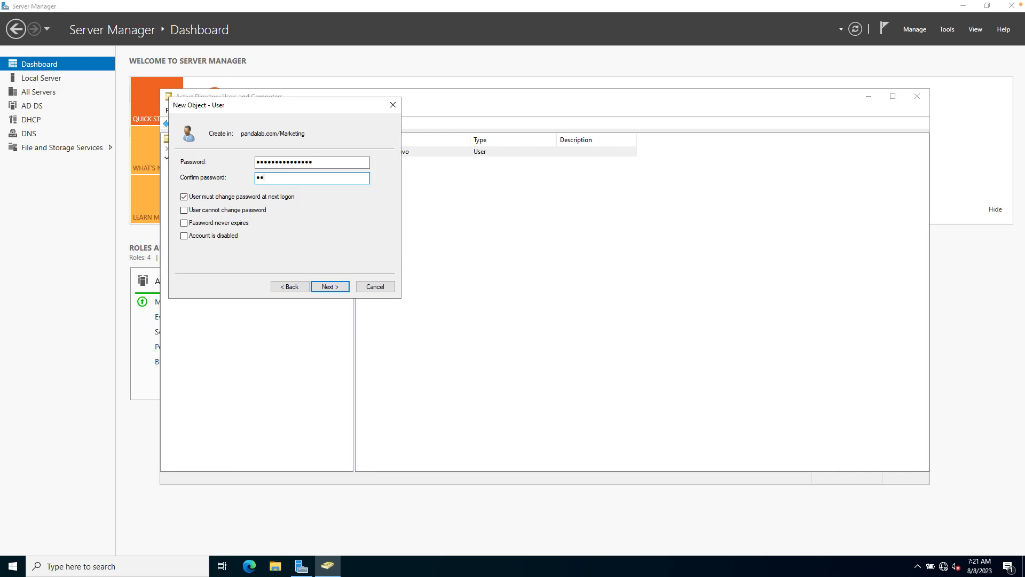
pyautogui.write('•••••••••••••••')
pyautogui.click(184, 197)
pyautogui.click(185, 223)
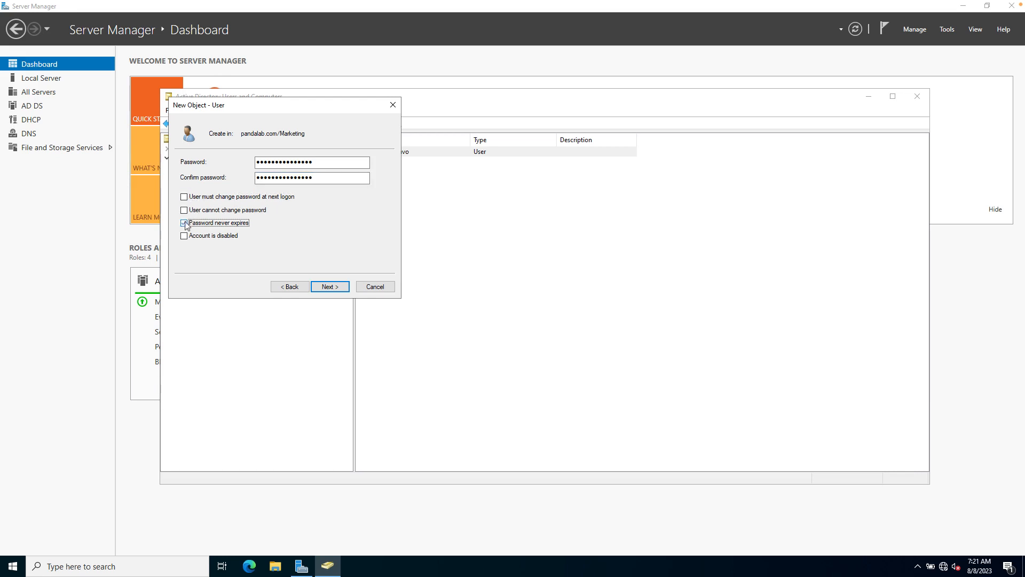
pyautogui.click(333, 288)
pyautogui.click(330, 287)
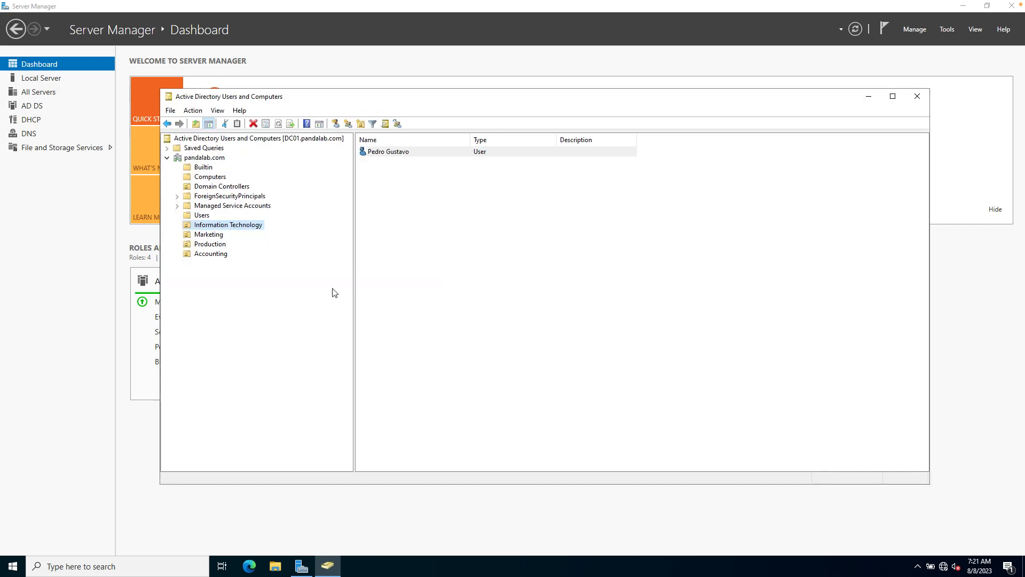
# Check the Marketing OU, then start a Production user with first name, last name and logon name.
pyautogui.click(212, 237)
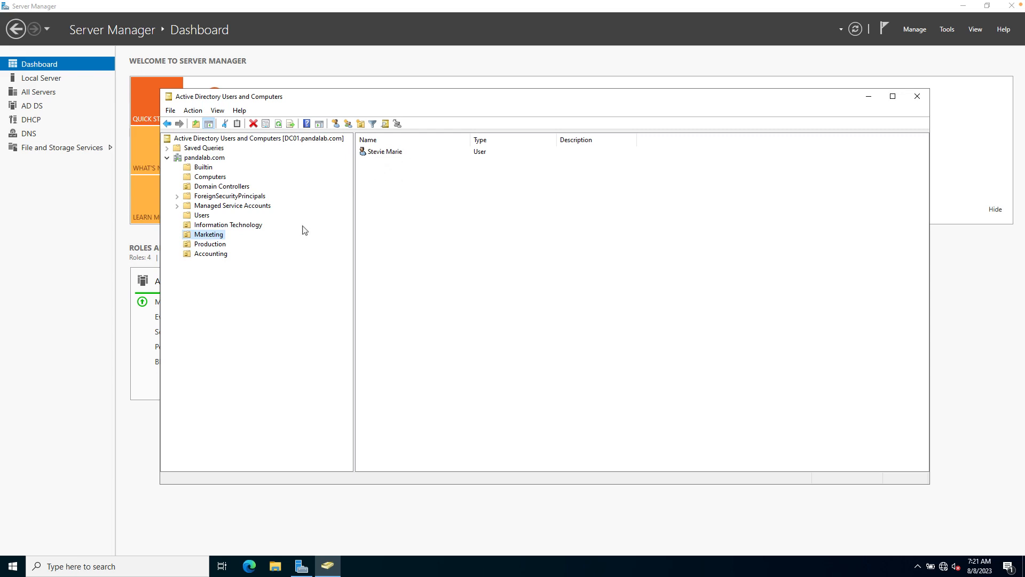
pyautogui.click(209, 246)
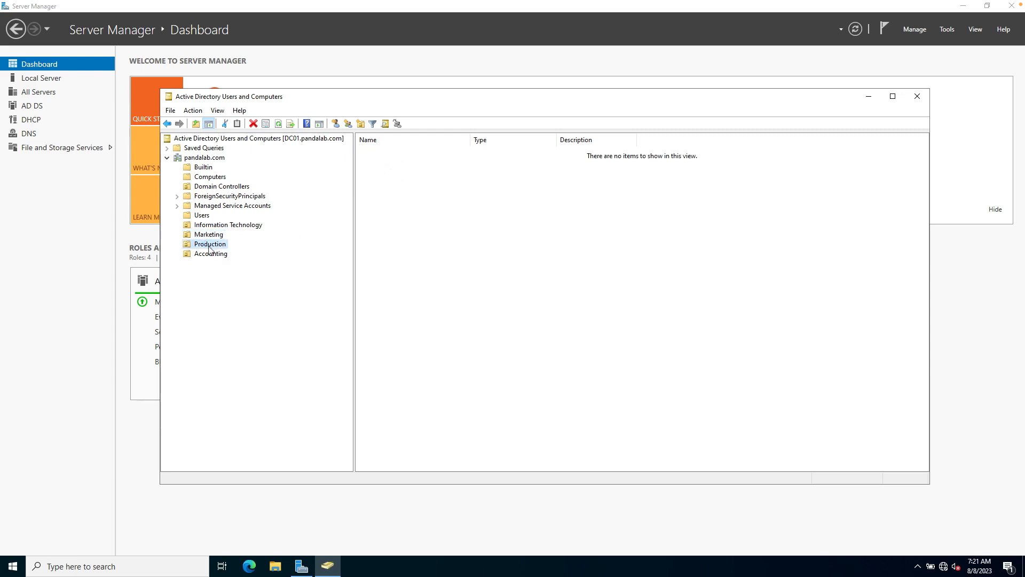
pyautogui.rightClick(209, 246)
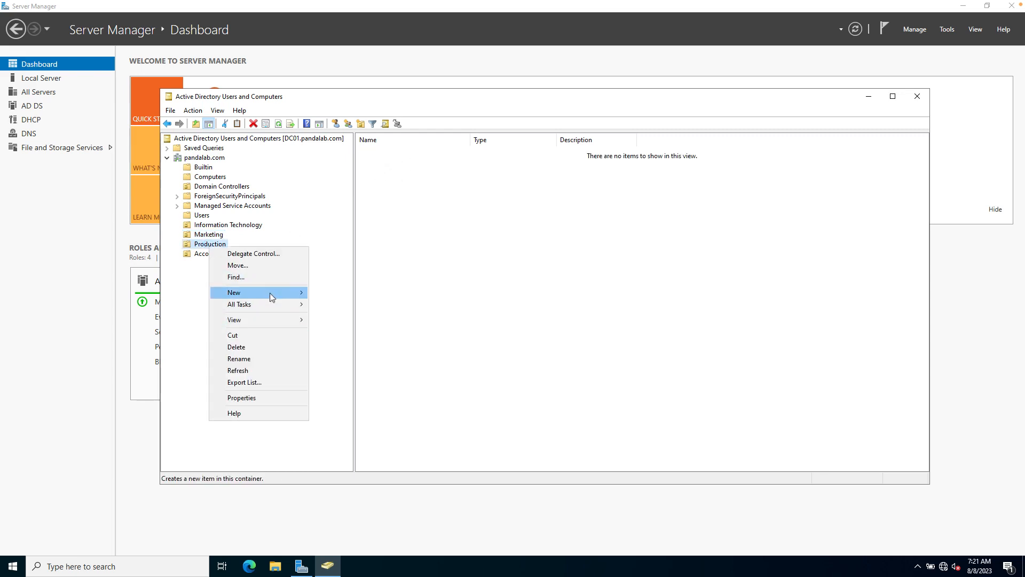
pyautogui.moveTo(270, 292)
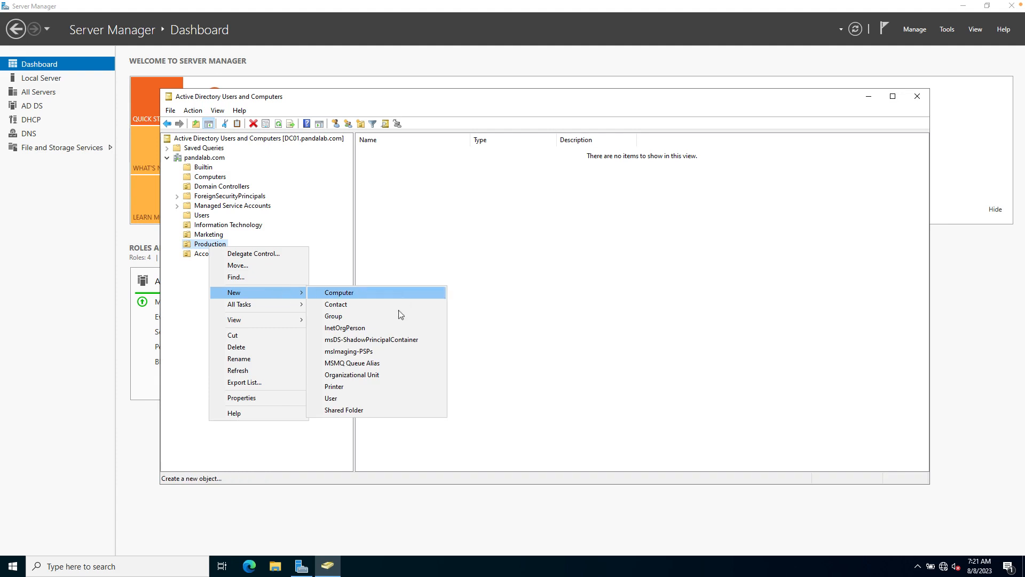
pyautogui.click(332, 397)
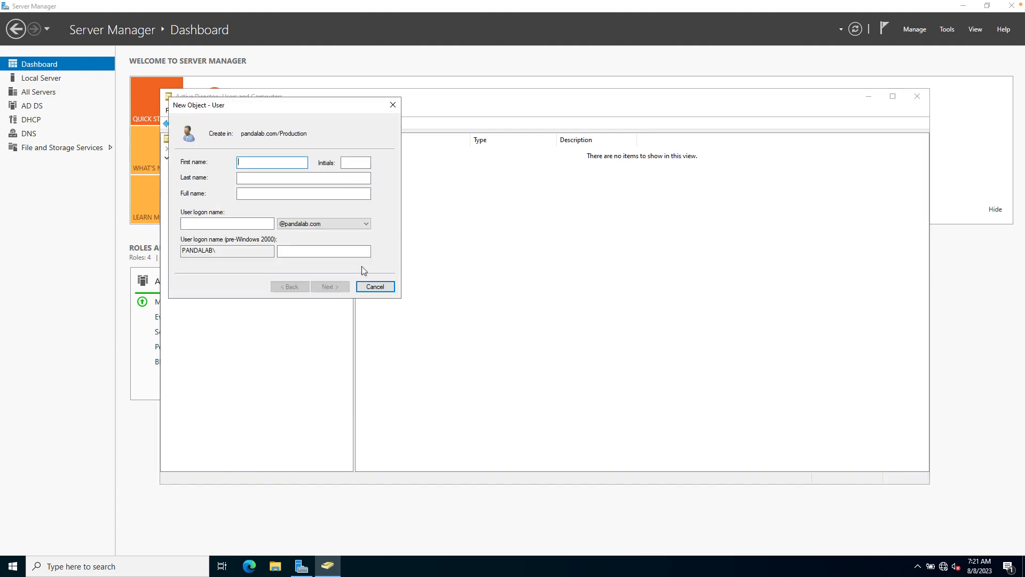
pyautogui.press('Tab')
pyautogui.press('Tab')
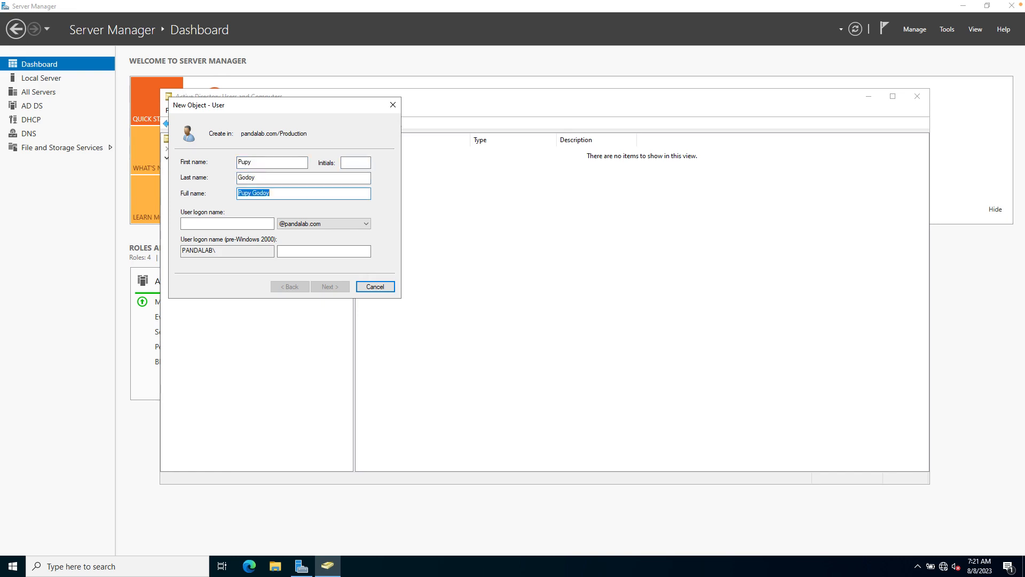
pyautogui.press('Tab')
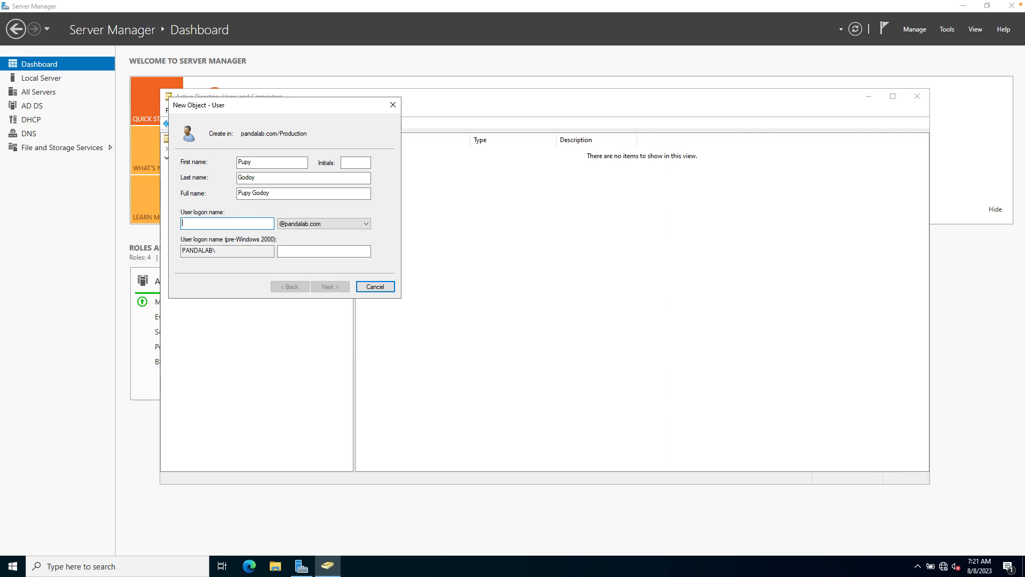
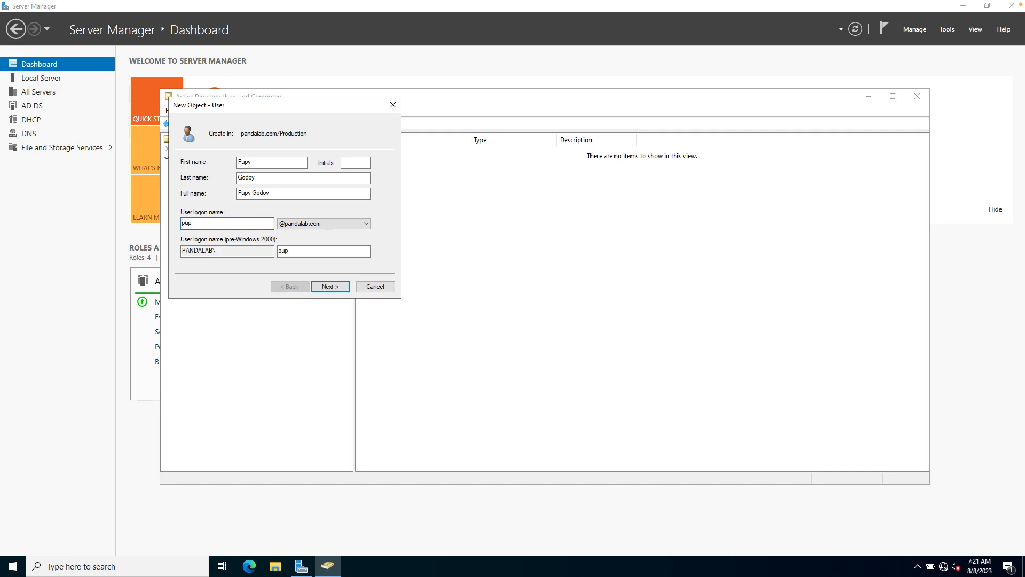
pyautogui.click(334, 289)
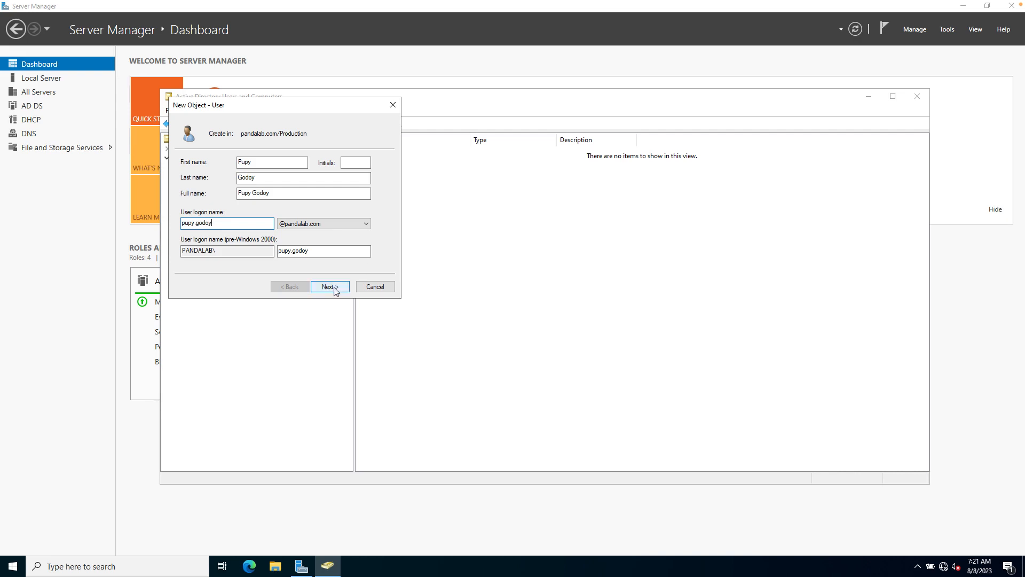
pyautogui.click(335, 288)
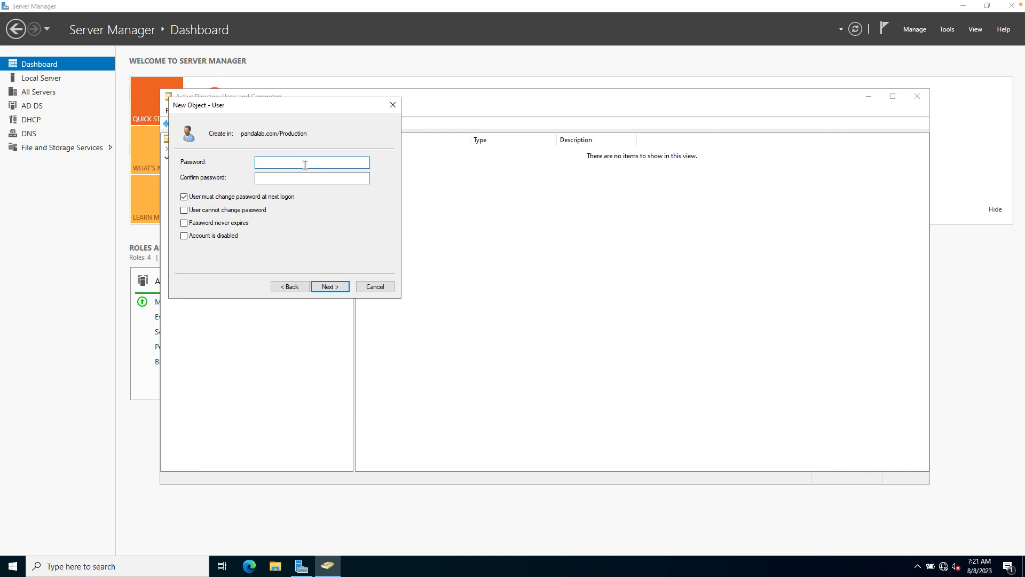
# Give the Production user a confirmed password that never expires and needn't change at logon, then finish.
pyautogui.write('P')
pyautogui.write('123!')
pyautogui.press('Tab')
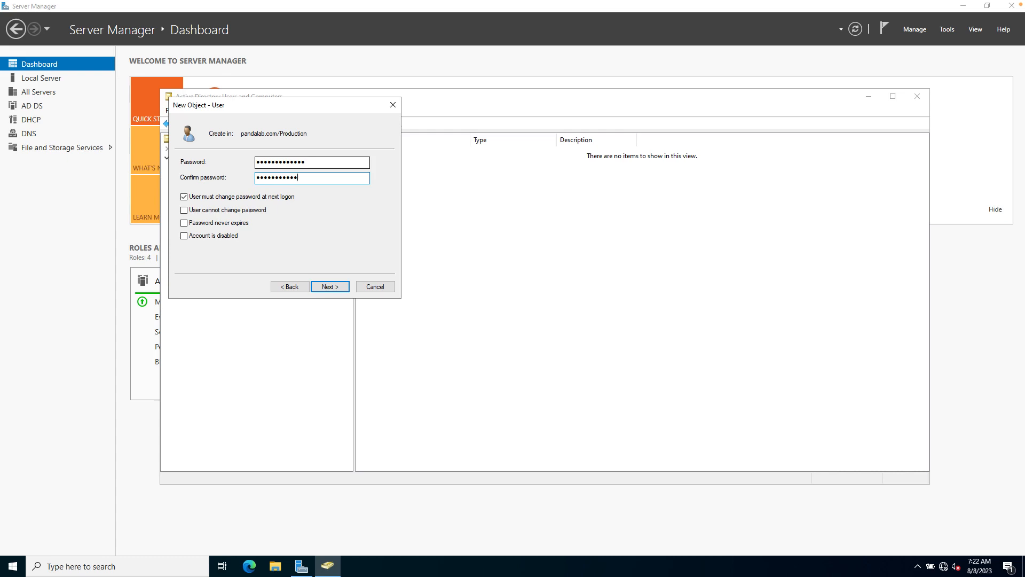
pyautogui.write('**')
pyautogui.click(183, 196)
pyautogui.click(186, 224)
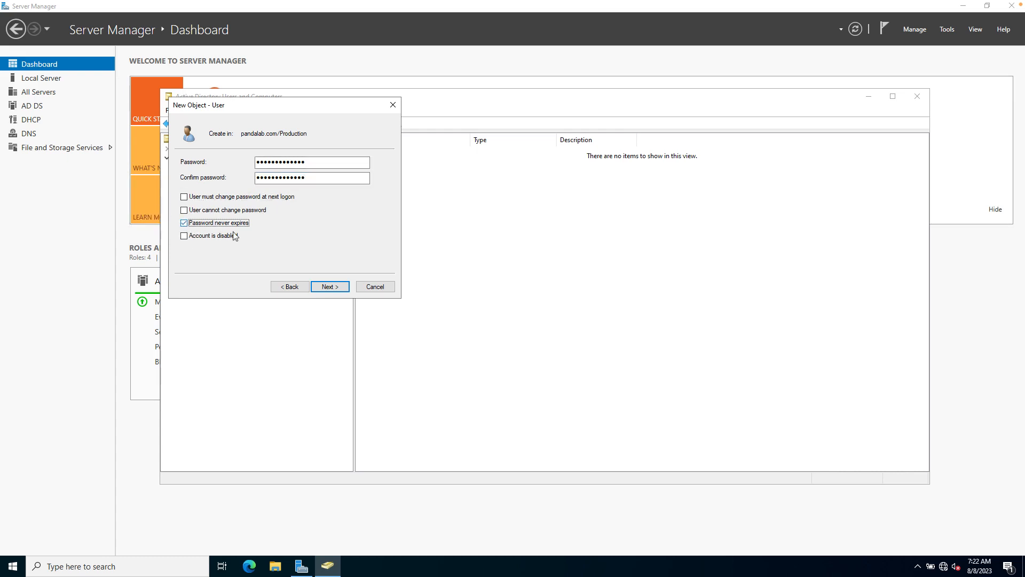
pyautogui.click(330, 287)
pyautogui.click(330, 288)
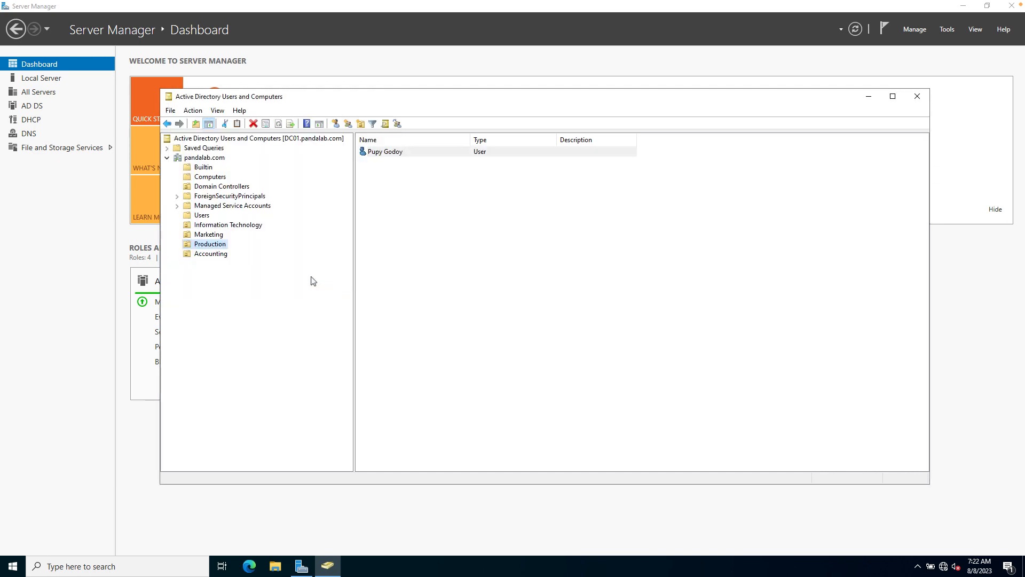
# Start a new user in the Accounting OU and center the New Object form.
pyautogui.click(212, 254)
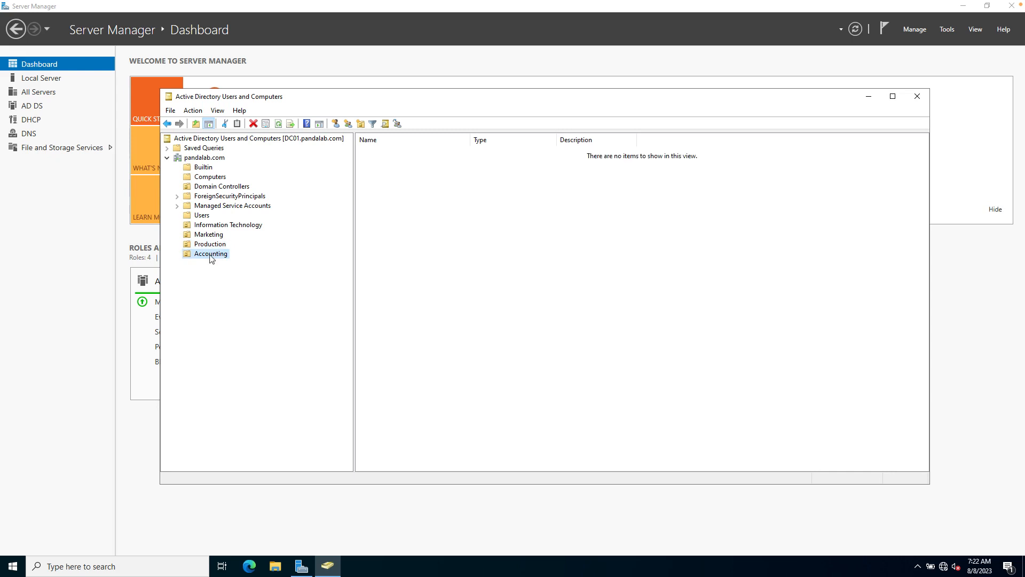
pyautogui.rightClick(210, 255)
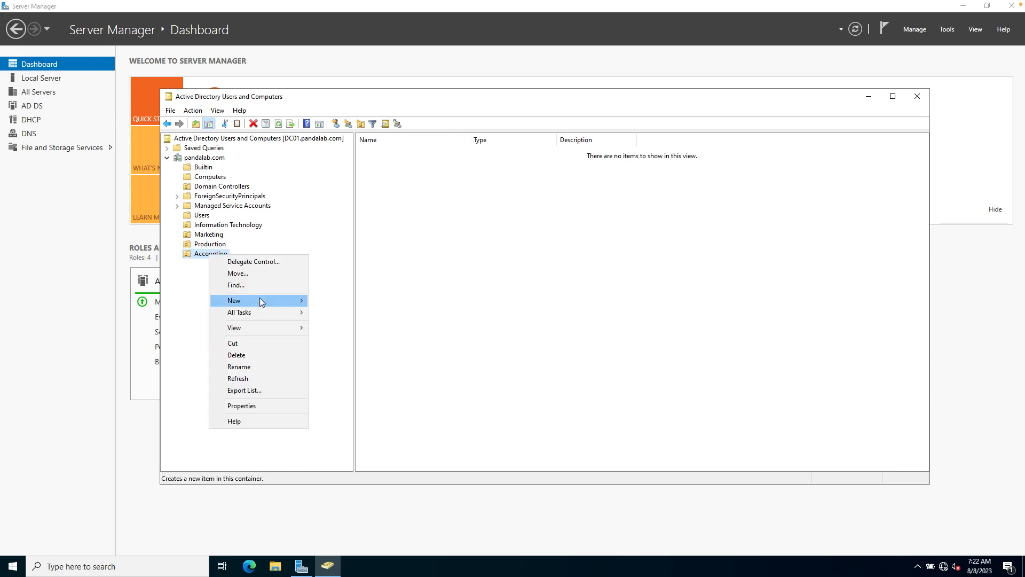
pyautogui.moveTo(258, 300)
pyautogui.click(331, 405)
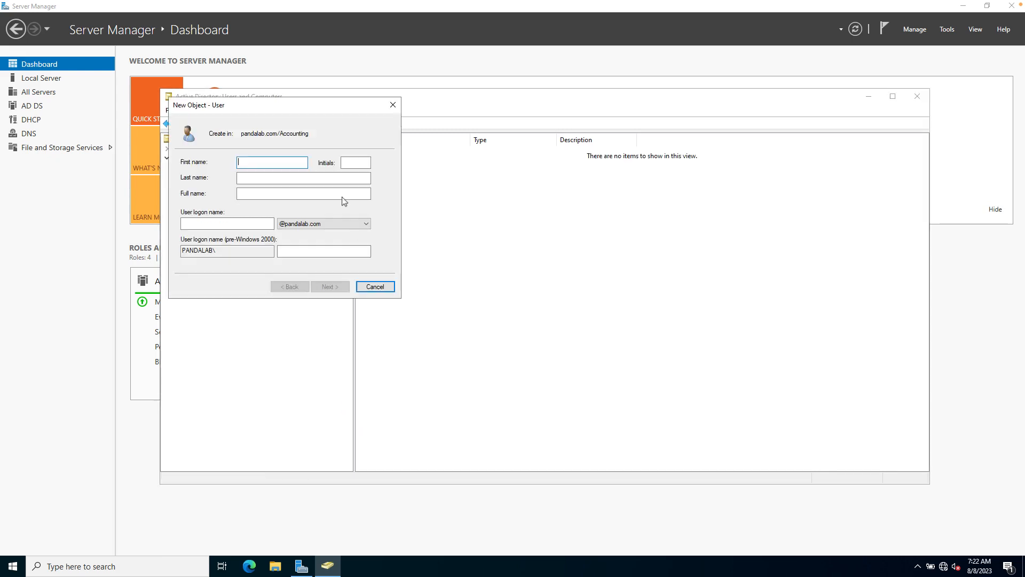
pyautogui.moveTo(288, 107); pyautogui.dragTo(424, 152)
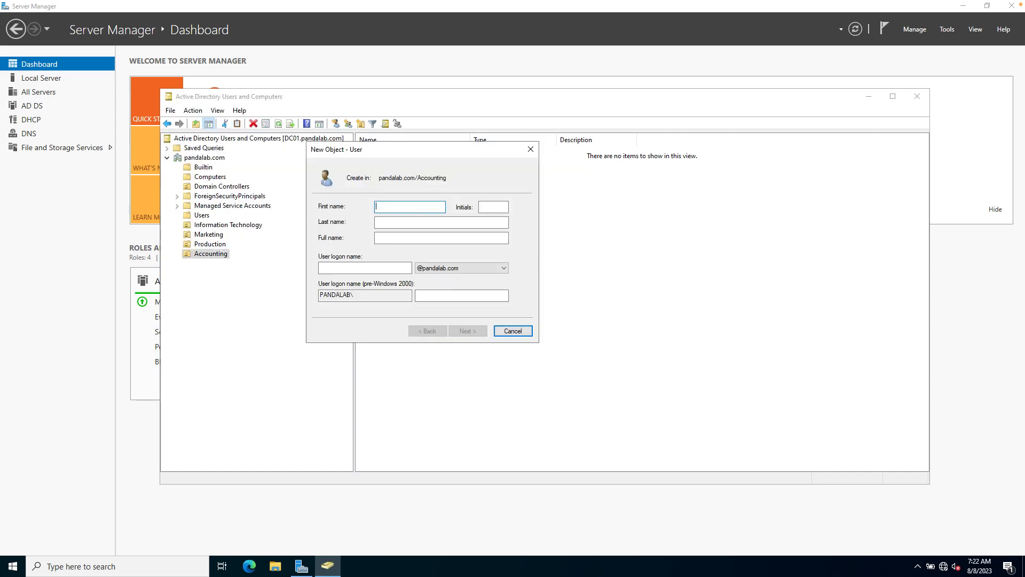
# Enter the new user's first name, last name and logon name, then continue.
pyautogui.press('Tab')
pyautogui.press('Tab')
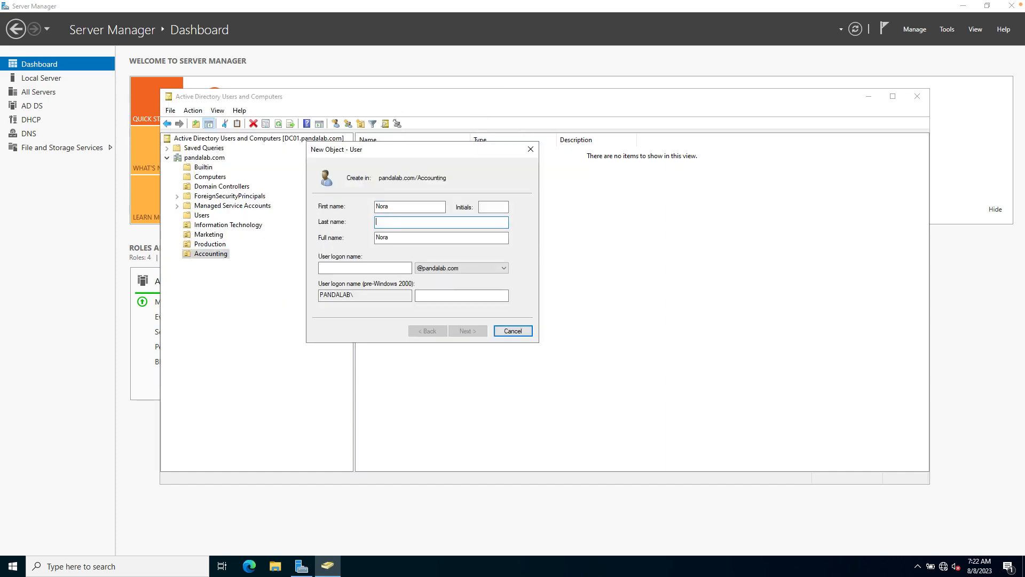
pyautogui.press('Tab')
pyautogui.press('Tab')
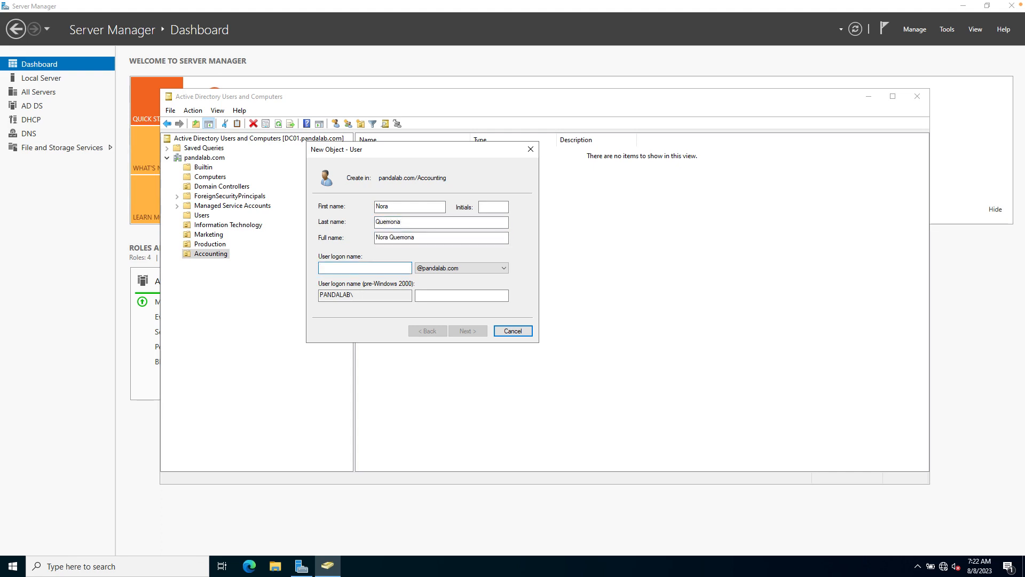
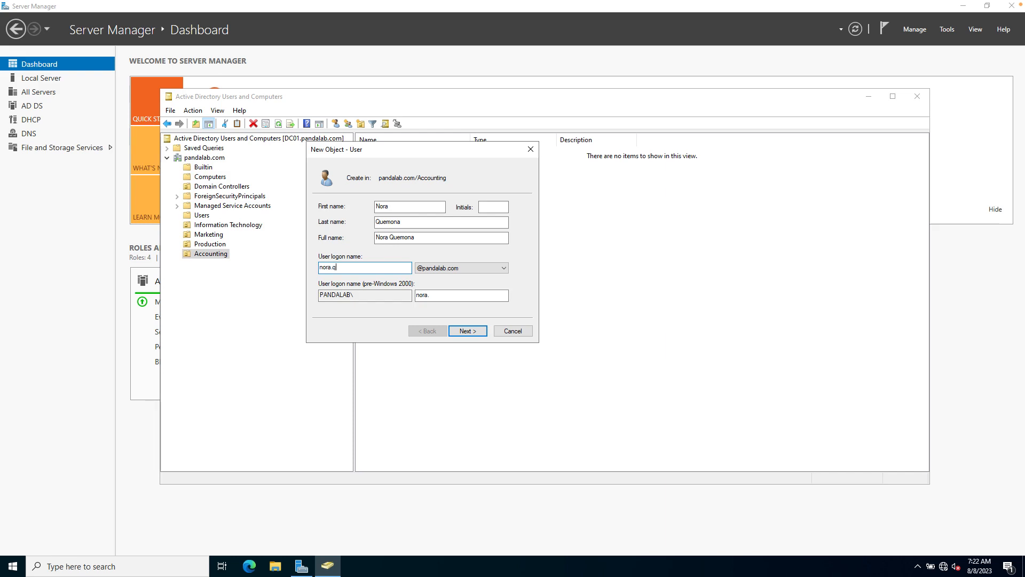
pyautogui.click(468, 331)
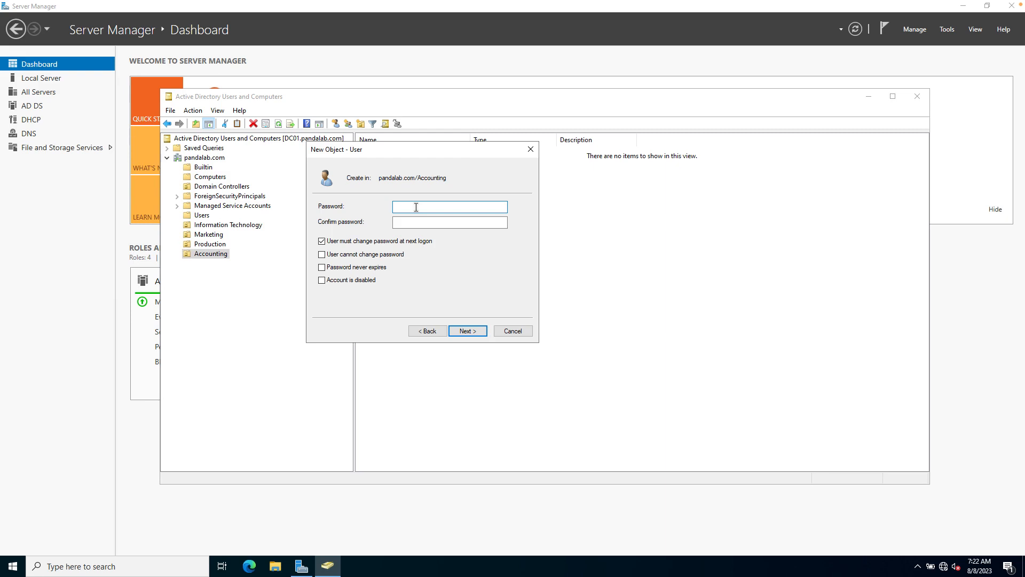
# Set and confirm the Accounting user's password as never-expiring, with no change required at logon, and finish.
pyautogui.write('P@ssw0rd')
pyautogui.press('Tab')
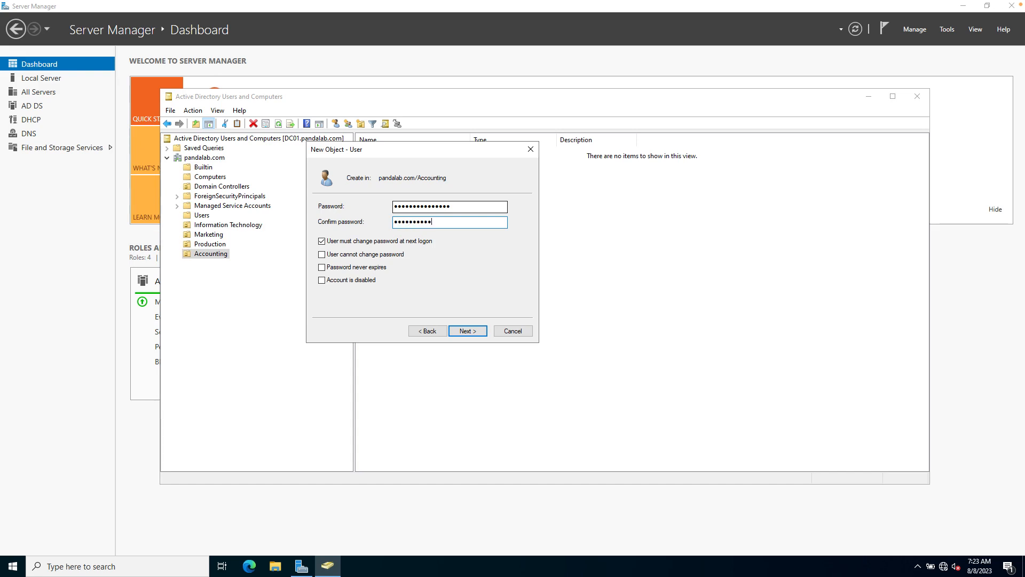
pyautogui.press('BackSpace')
pyautogui.press('BackSpace')
pyautogui.press('BackSpace')
pyautogui.press('BackSpace')
pyautogui.write('*****')
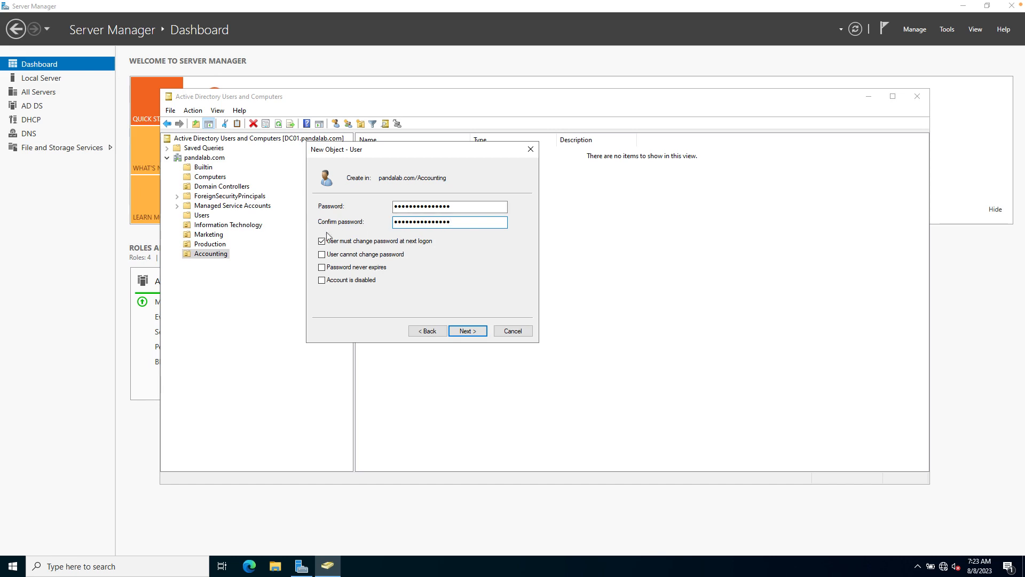
pyautogui.click(322, 241)
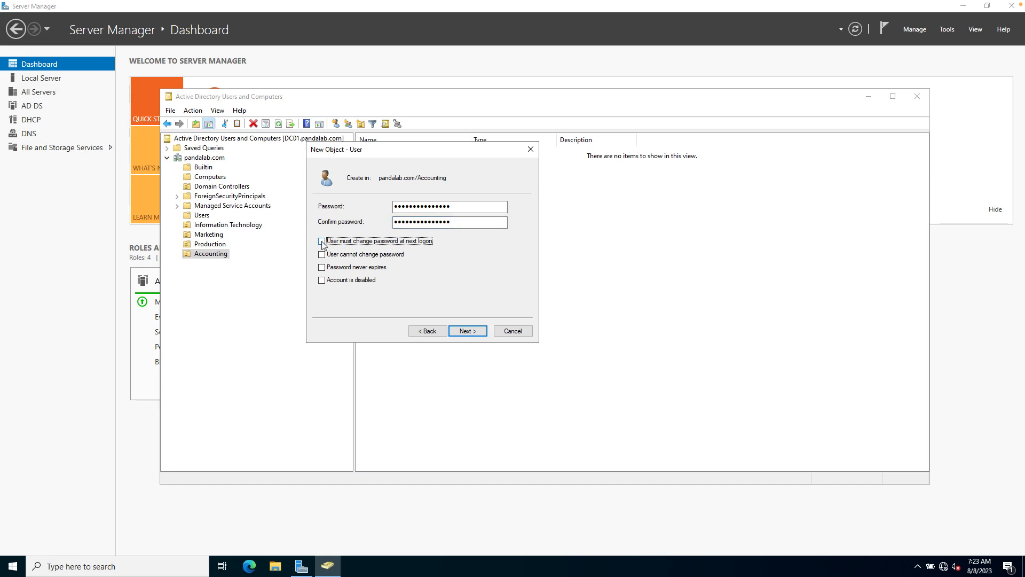
pyautogui.click(321, 268)
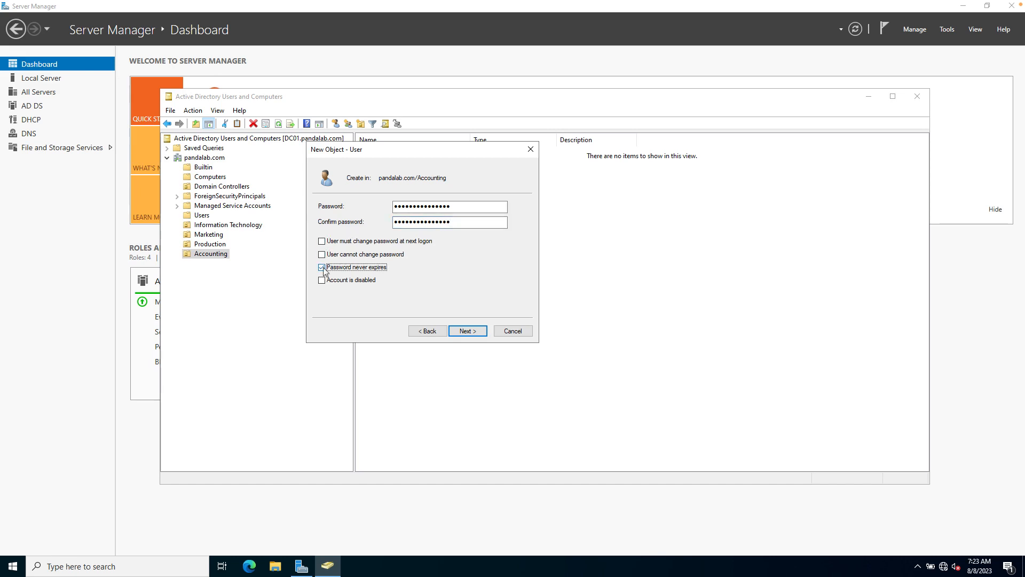
pyautogui.click(467, 332)
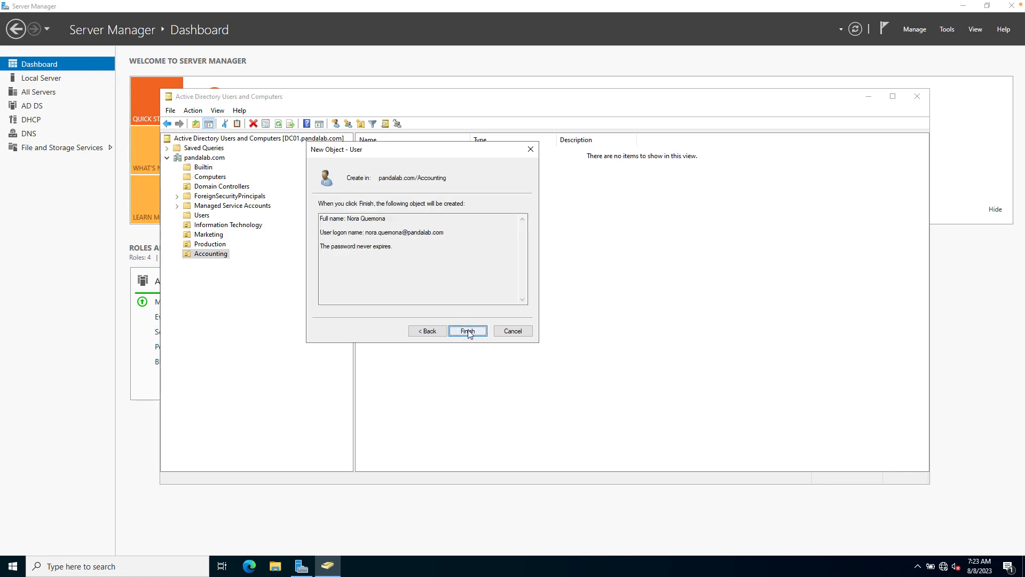
pyautogui.click(467, 331)
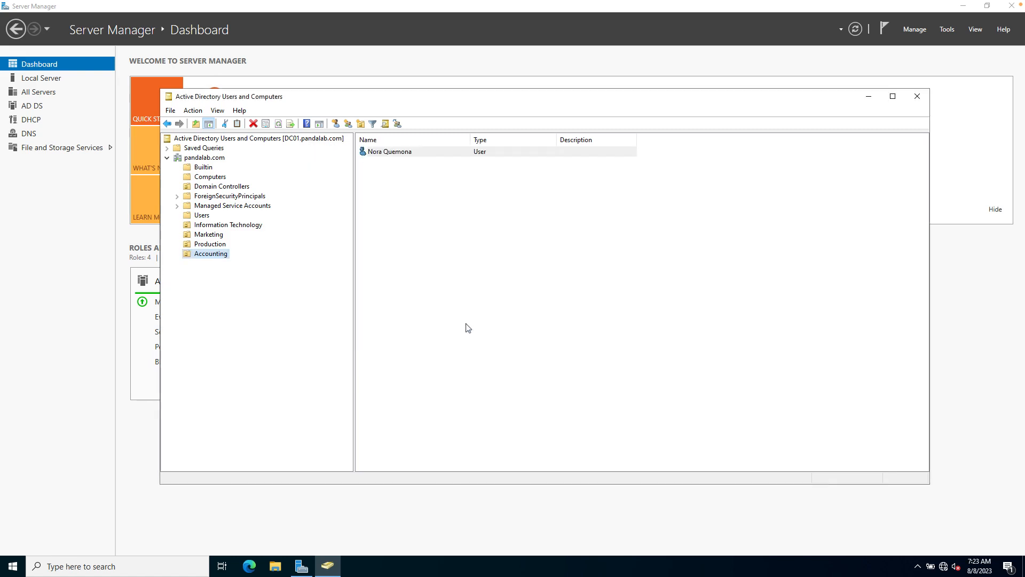
pyautogui.click(211, 226)
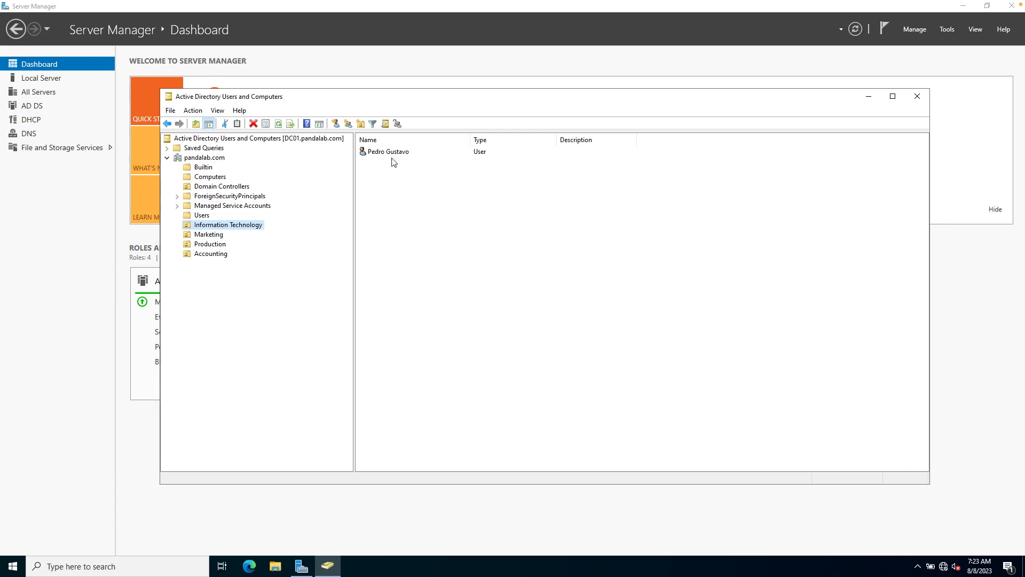
pyautogui.click(211, 237)
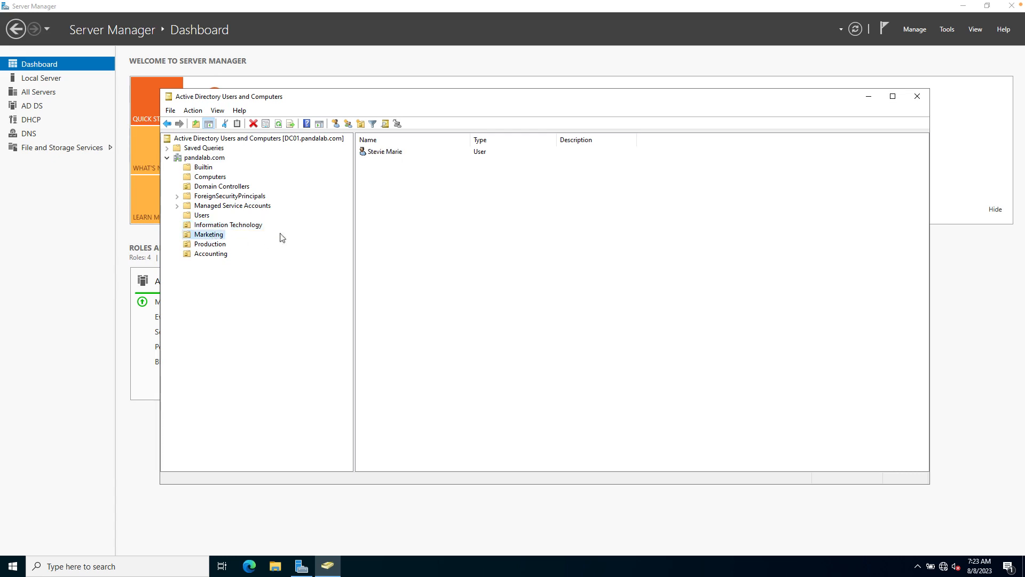
pyautogui.click(218, 245)
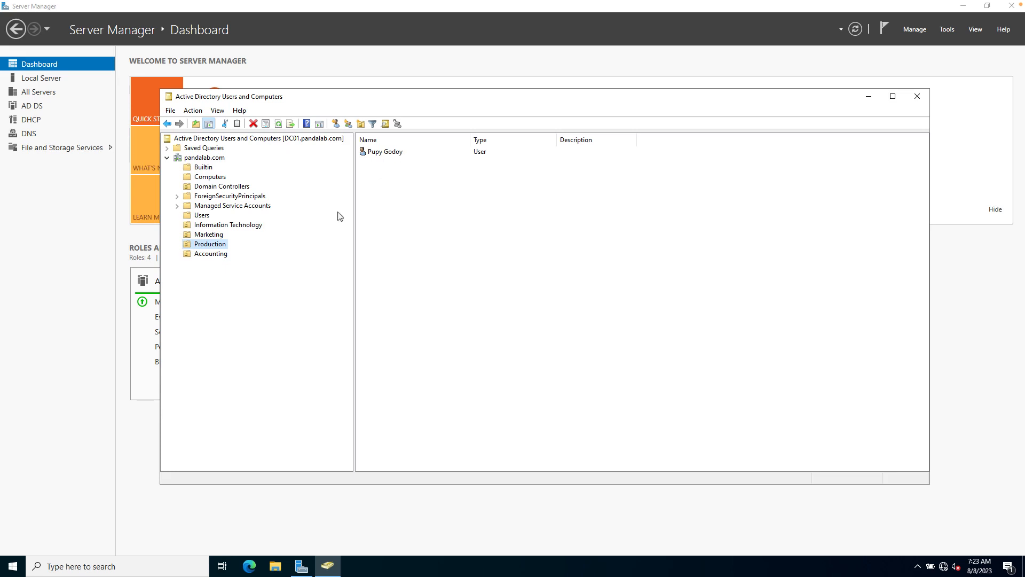
pyautogui.click(223, 255)
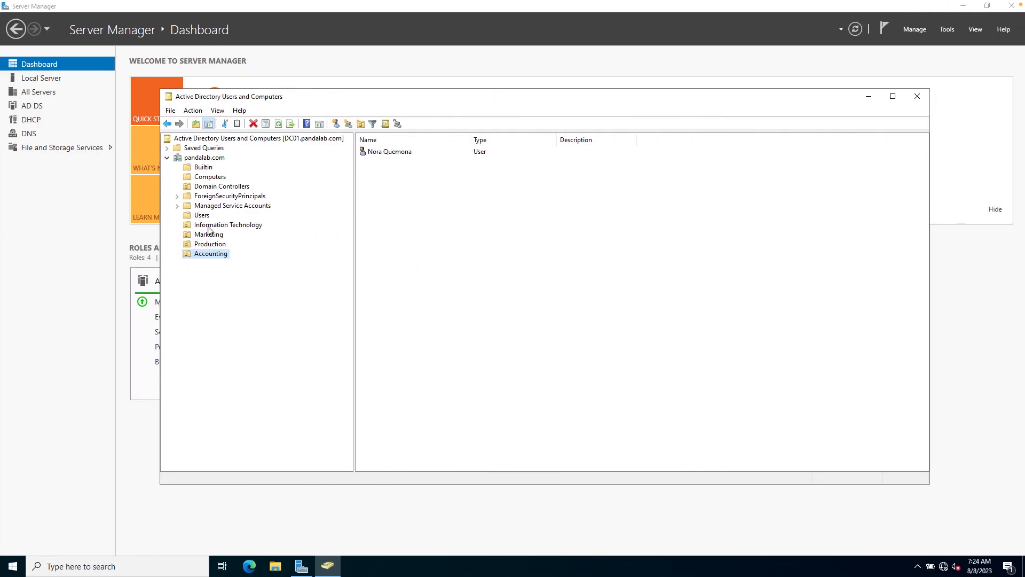
# Open the Information Technology user's Properties on Member Of, showing only Domain Users, and start adding a group.
pyautogui.click(209, 227)
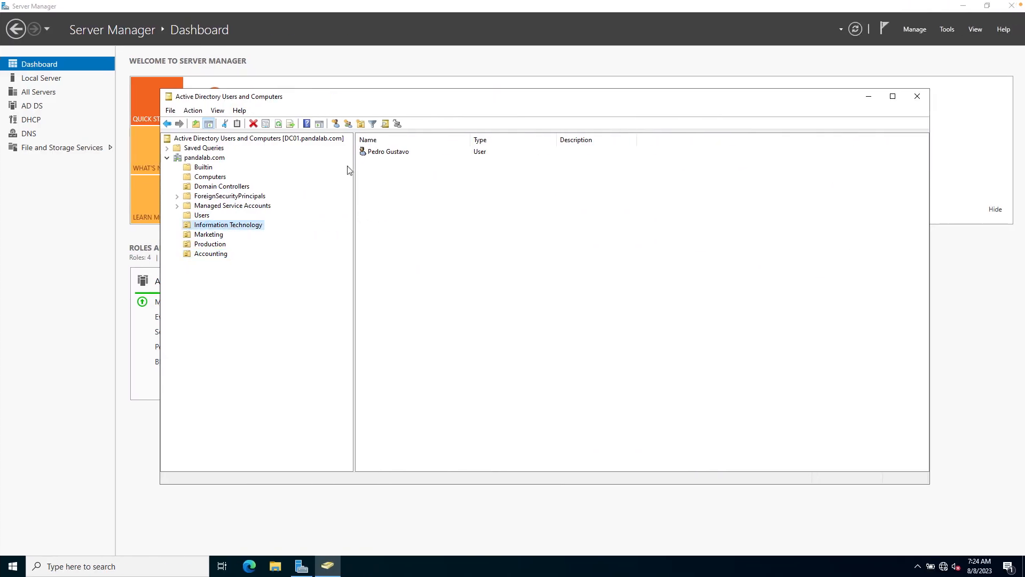
pyautogui.rightClick(377, 153)
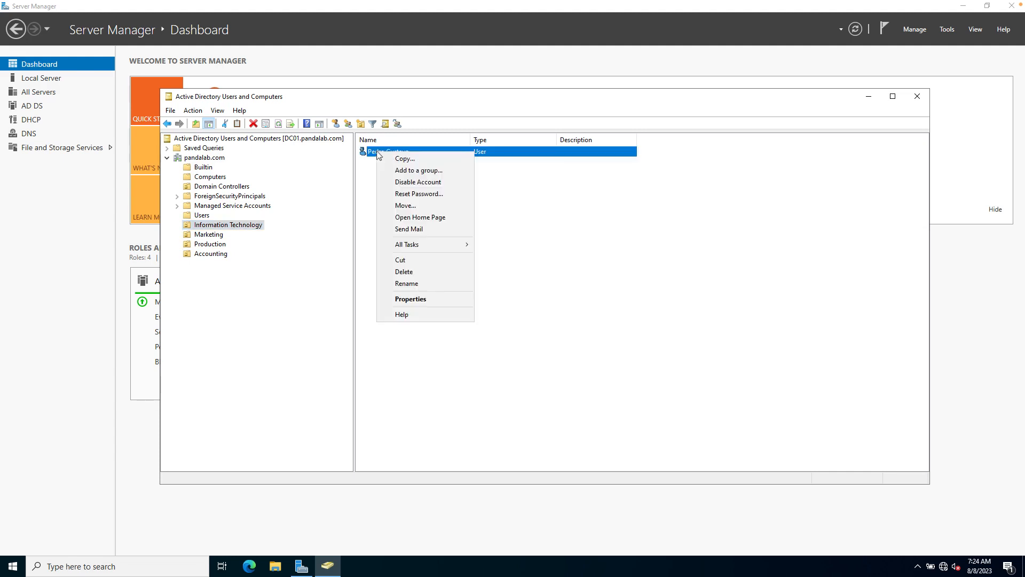
pyautogui.click(418, 300)
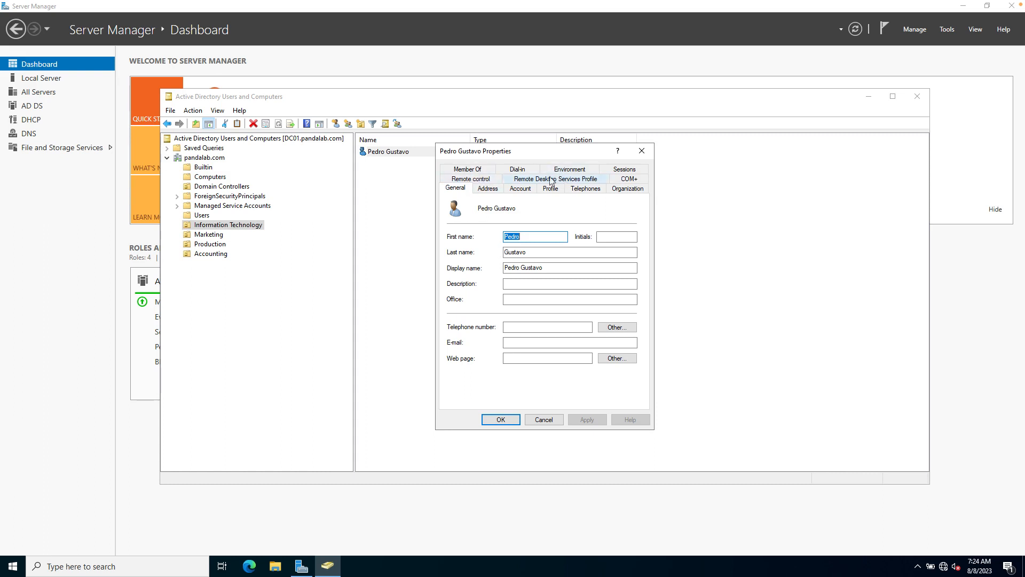
pyautogui.click(469, 171)
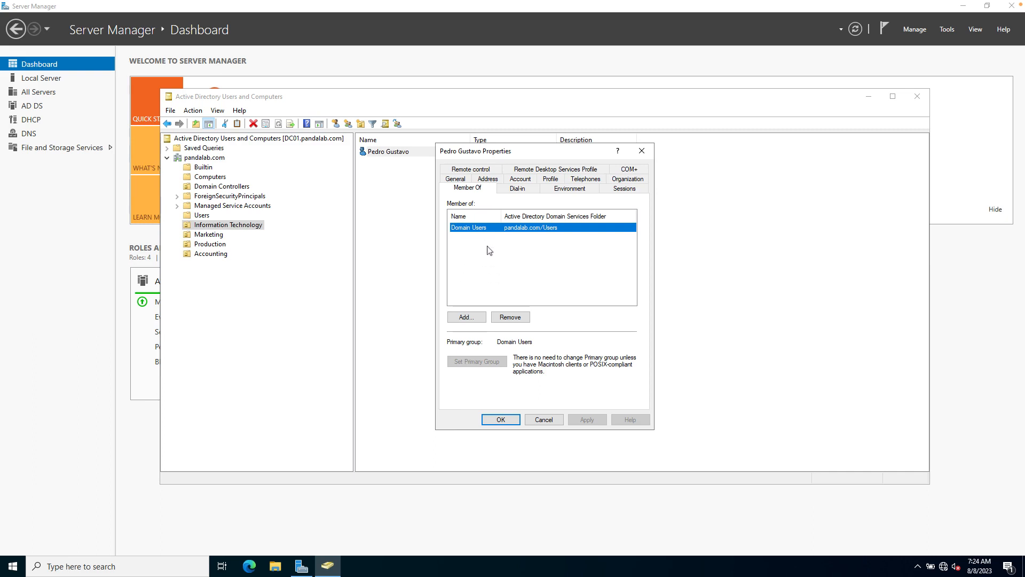
pyautogui.click(468, 318)
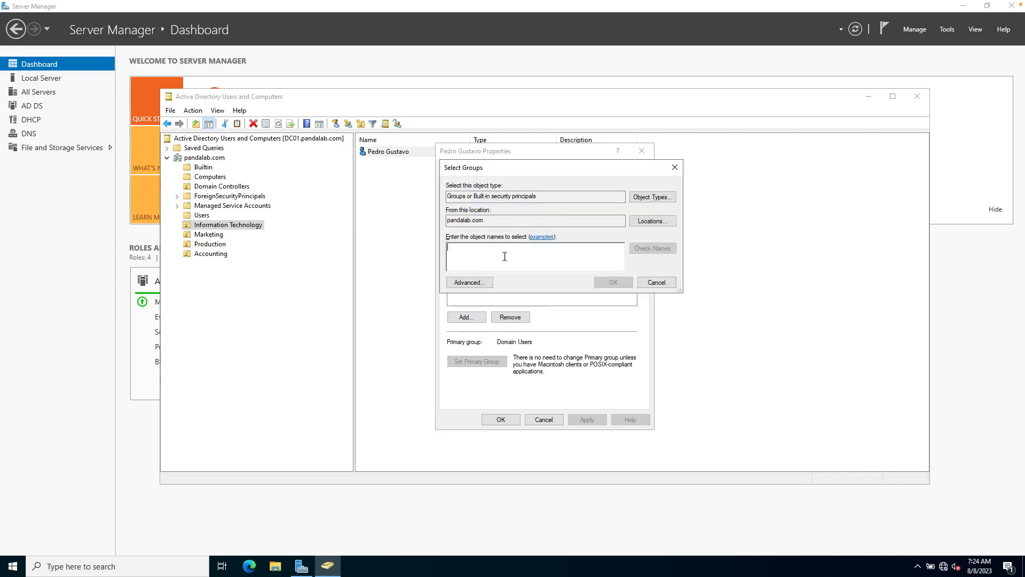
# Resolve 'domain admi' to Domain Admins, add it, and apply the user's new membership.
pyautogui.write('domain ')
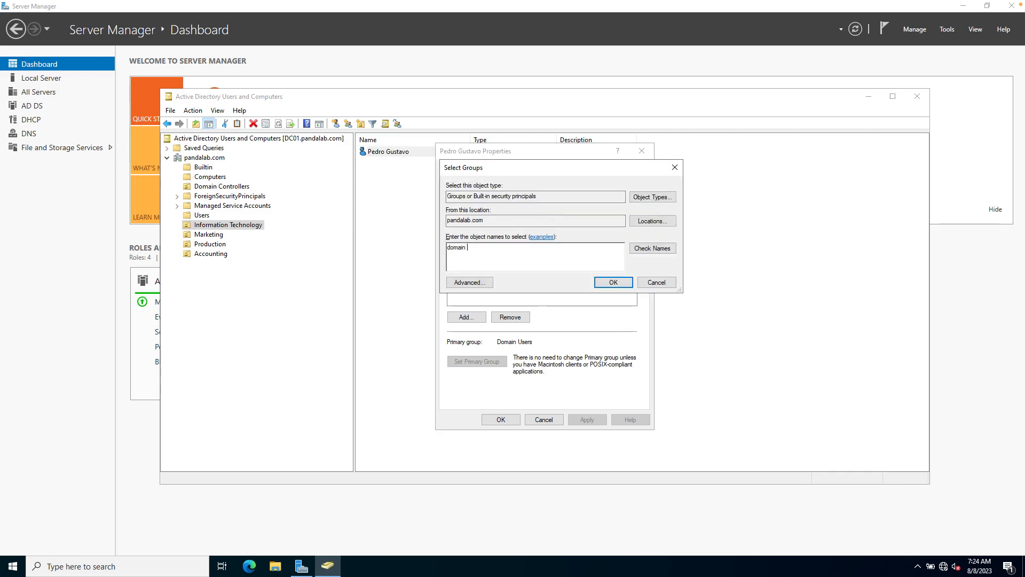
pyautogui.write('admins')
pyautogui.click(661, 249)
pyautogui.click(618, 286)
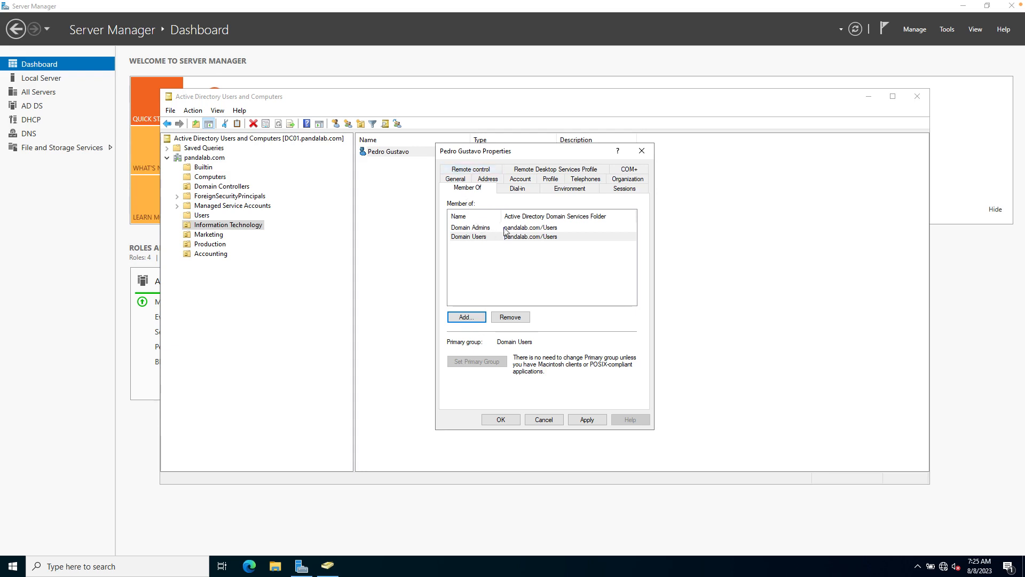
pyautogui.click(587, 420)
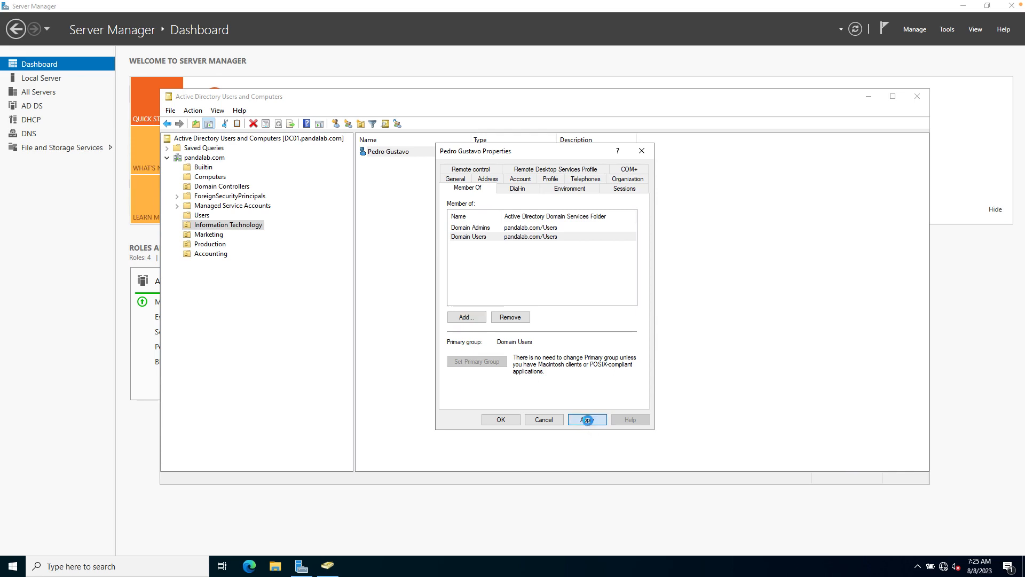
pyautogui.click(501, 420)
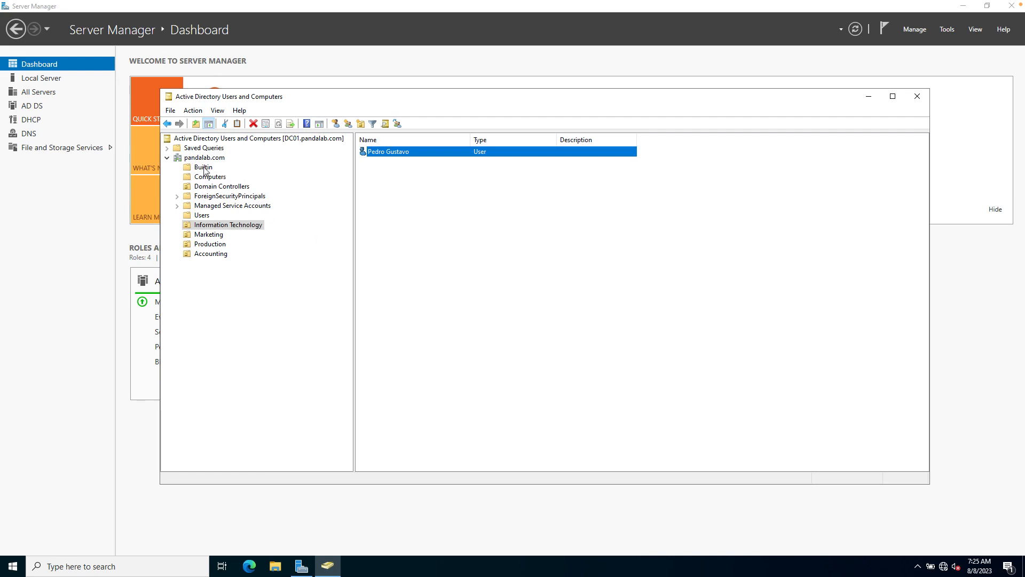
# Show the Builtin groups with a widened Name column, sorted by name.
pyautogui.click(203, 168)
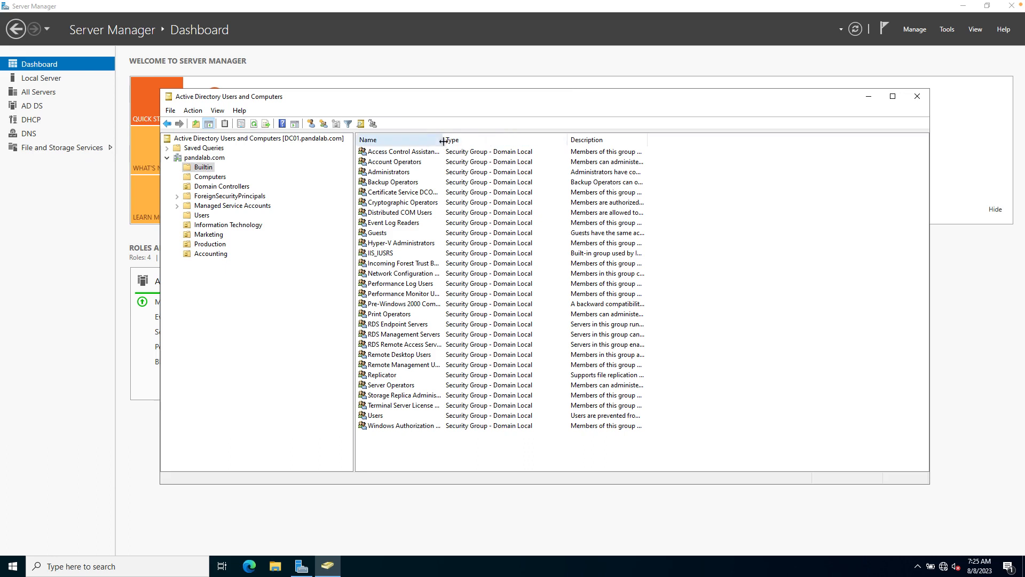
pyautogui.moveTo(443, 140); pyautogui.dragTo(500, 156)
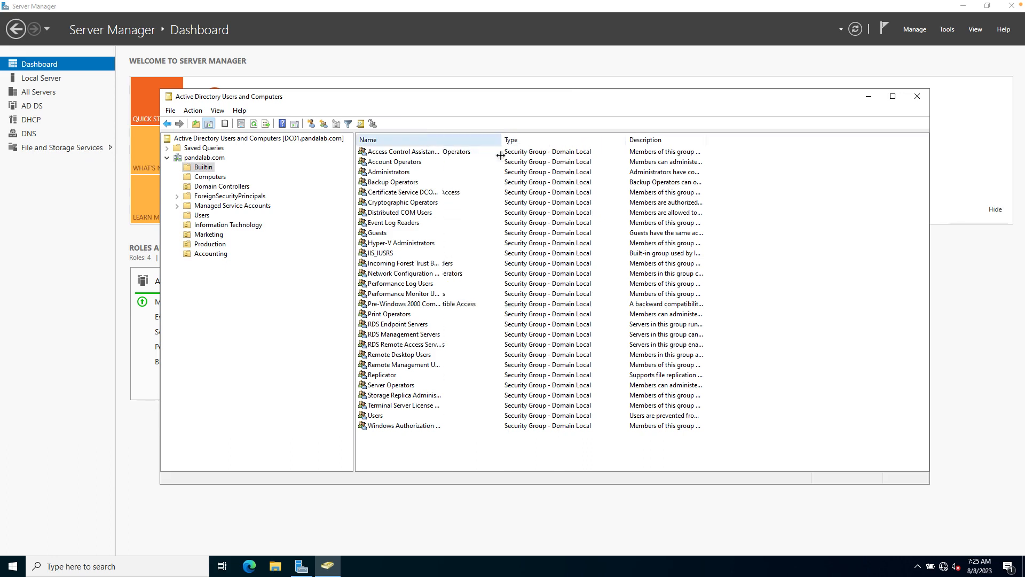
pyautogui.click(427, 139)
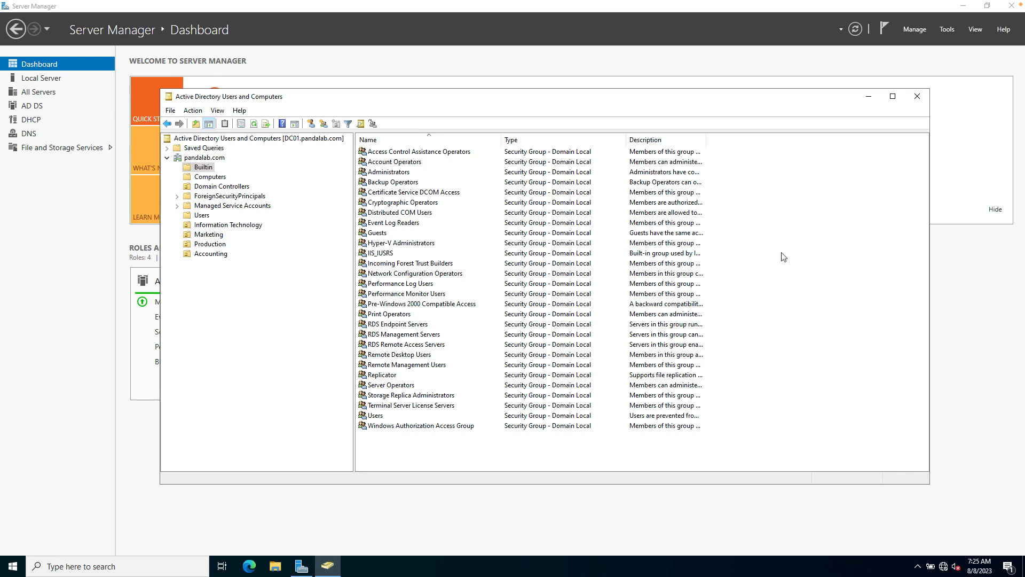
# Select the Administrators group and bring up its context menu.
pyautogui.click(388, 171)
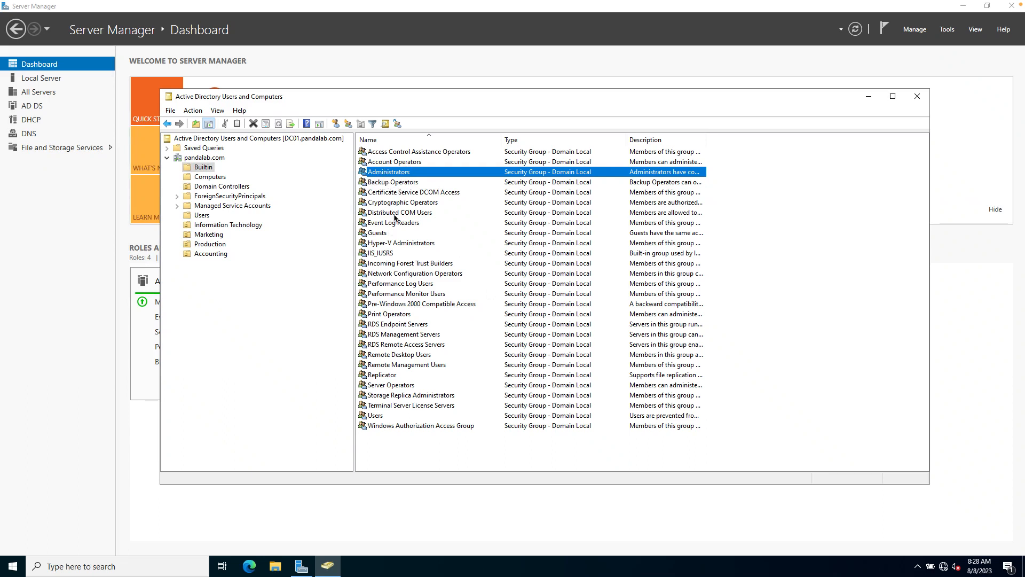
pyautogui.click(384, 183)
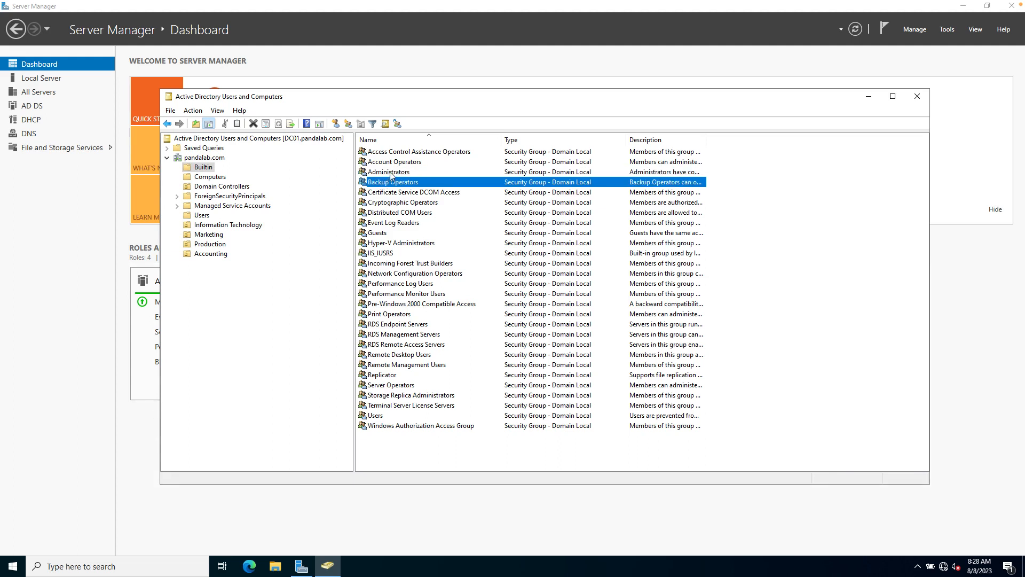
pyautogui.click(390, 173)
pyautogui.rightClick(392, 176)
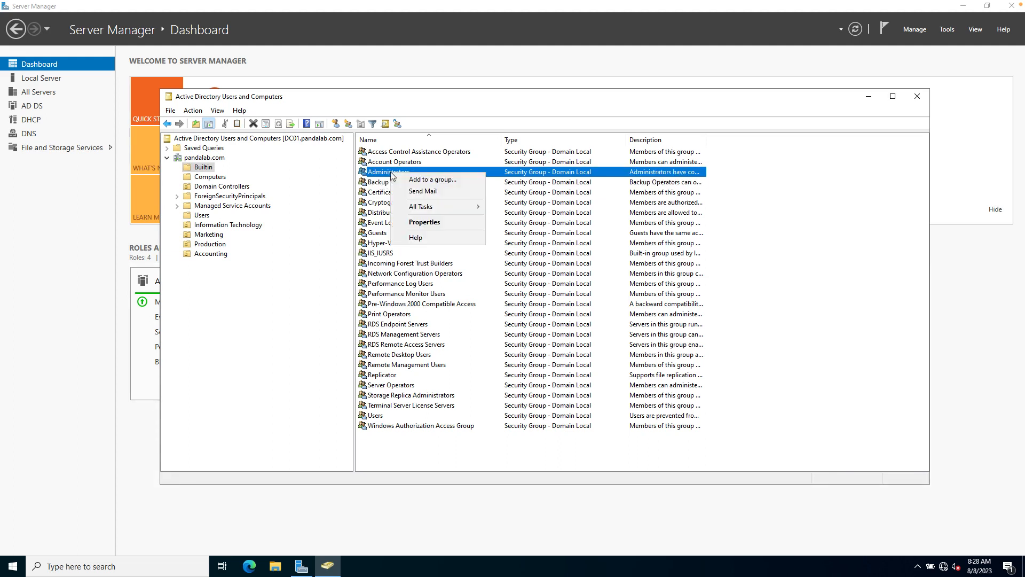
pyautogui.click(425, 223)
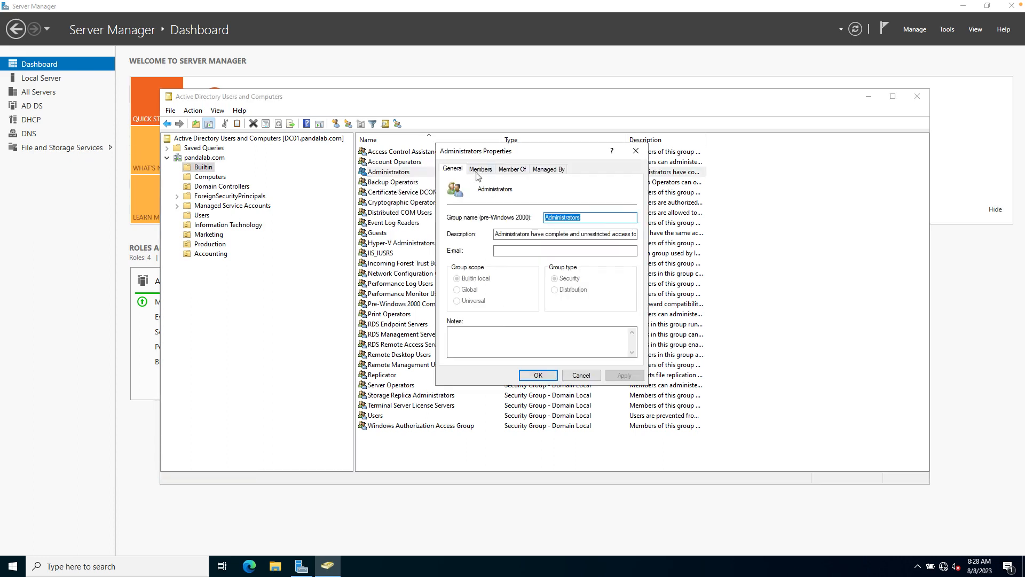
pyautogui.click(480, 170)
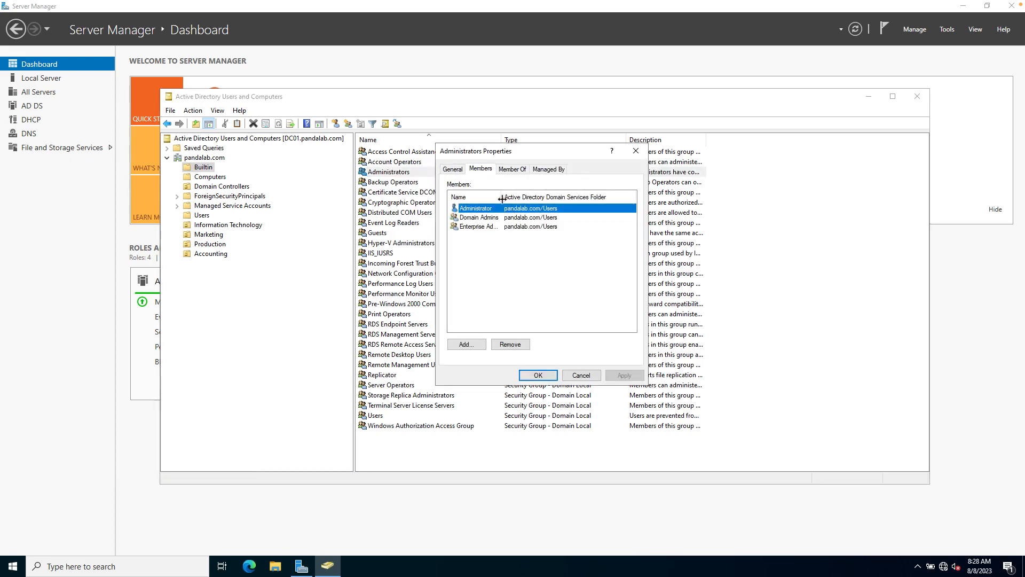
pyautogui.moveTo(510, 198); pyautogui.dragTo(518, 198)
pyautogui.click(495, 218)
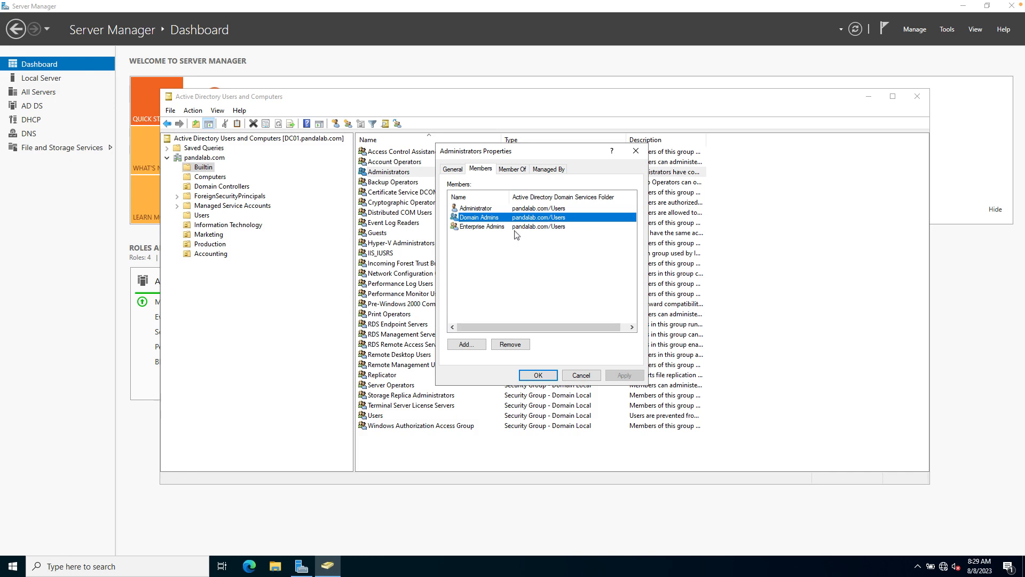
pyautogui.click(539, 375)
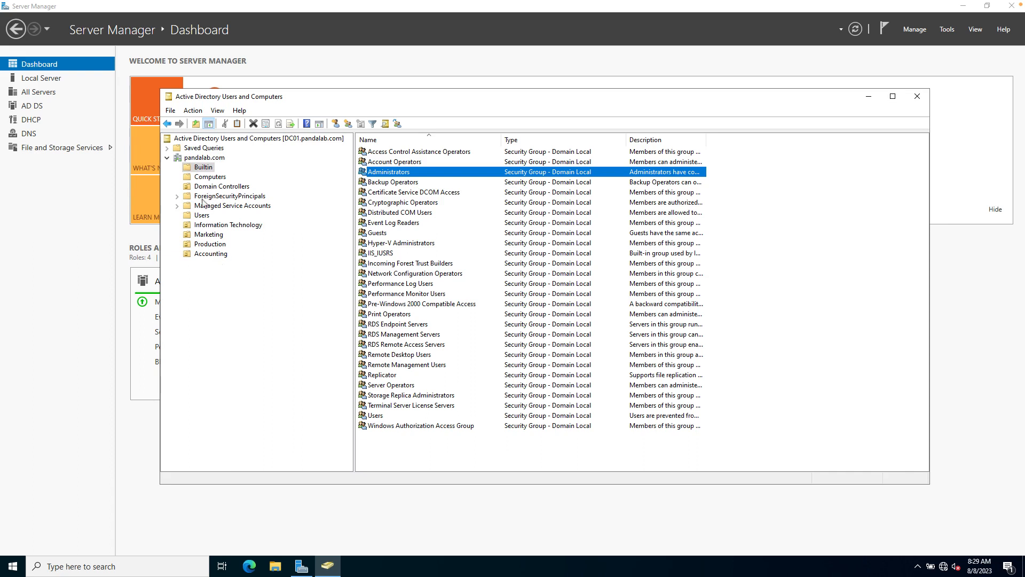
# Check Marketing, Users, Information Technology, Production and Accounting in turn, each showing its one user.
pyautogui.click(215, 235)
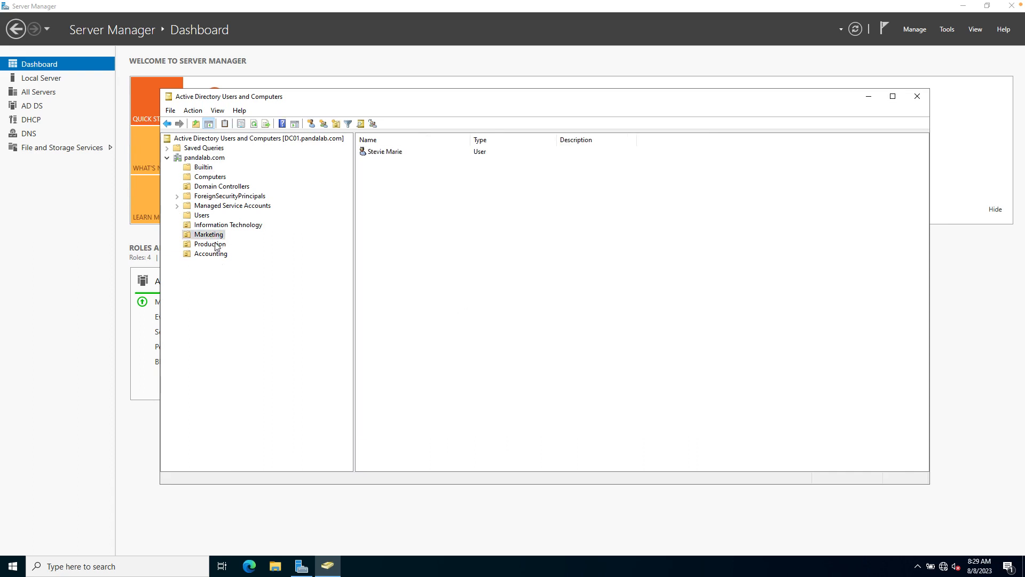
pyautogui.click(203, 217)
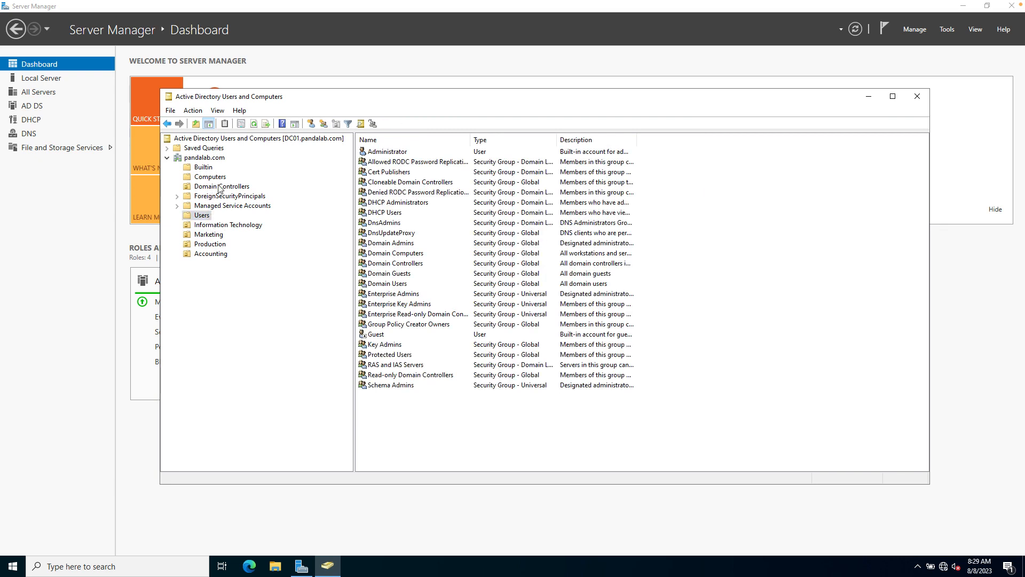
pyautogui.click(212, 225)
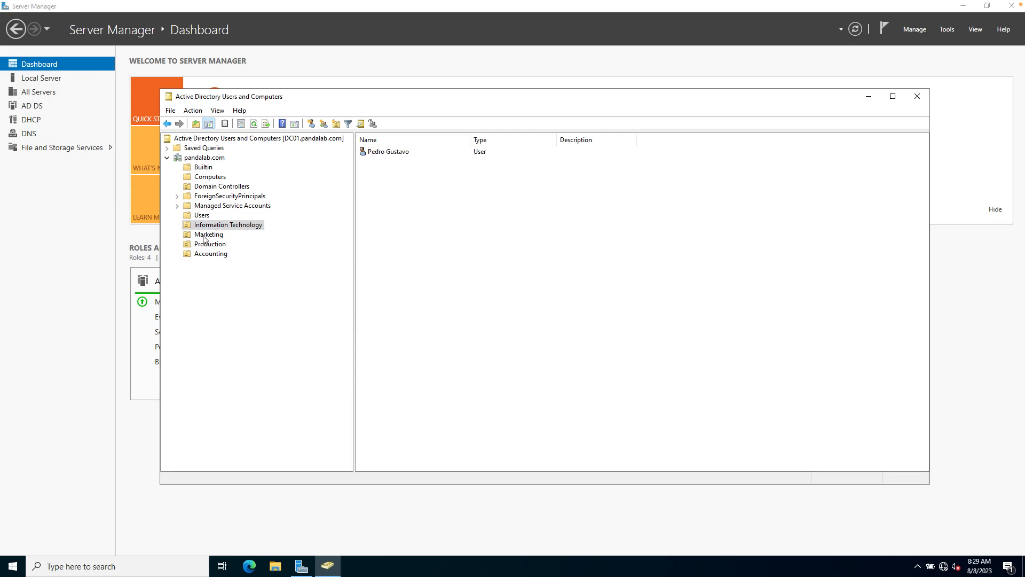
pyautogui.click(209, 240)
pyautogui.click(210, 247)
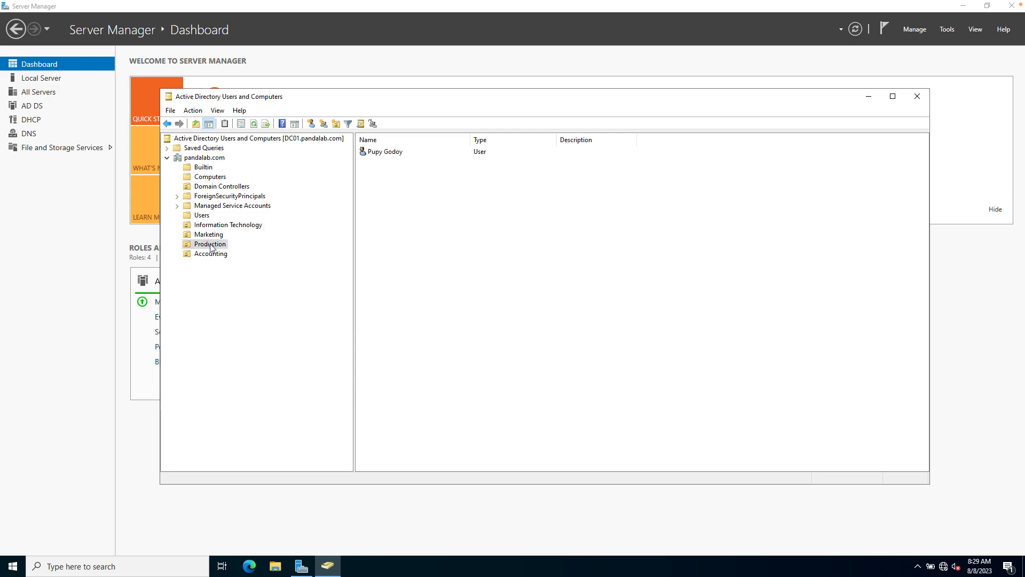
pyautogui.click(212, 255)
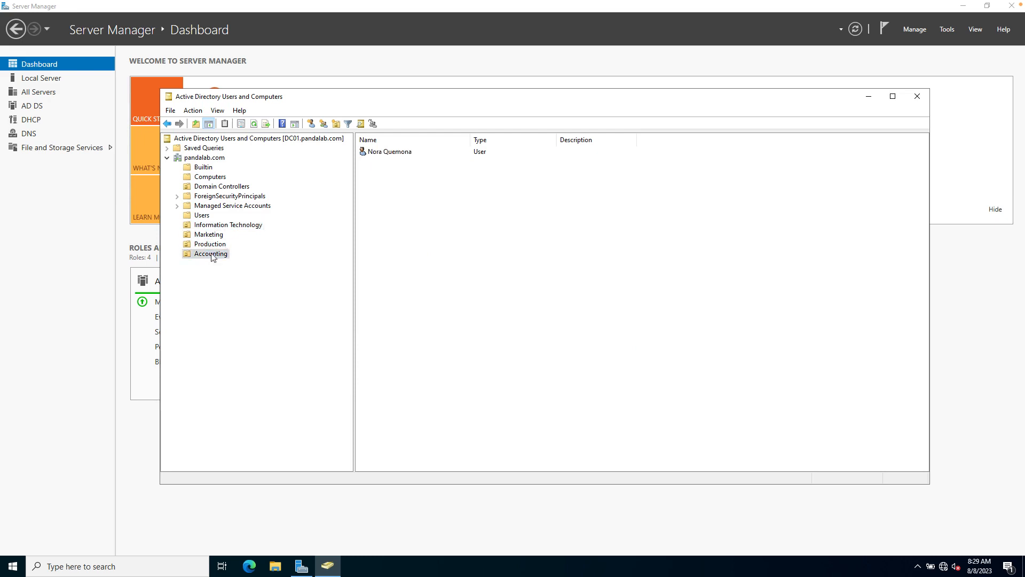